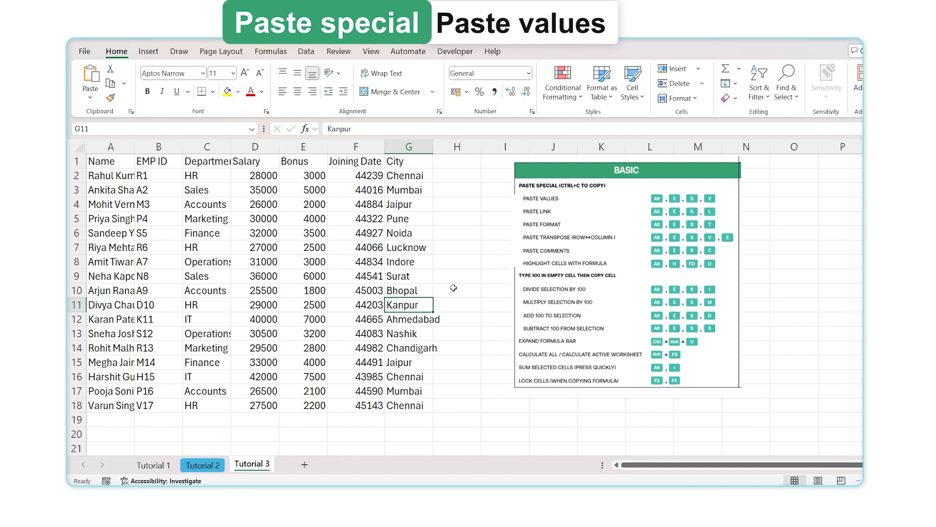
# Copy the first Name cells, then cancel that copy and reselect names A2:A6
pyautogui.moveTo(131, 162); pyautogui.dragTo(130, 240)
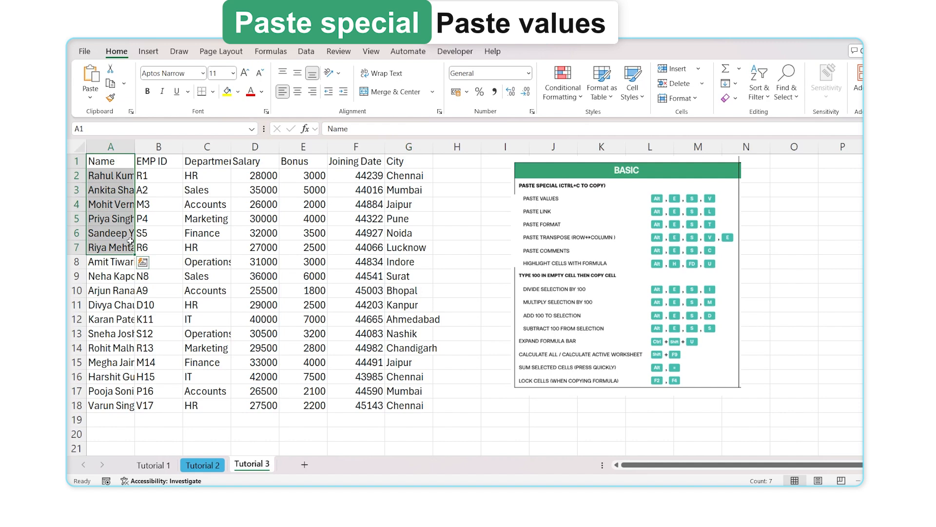
pyautogui.hotkey('ctrl', 'c')
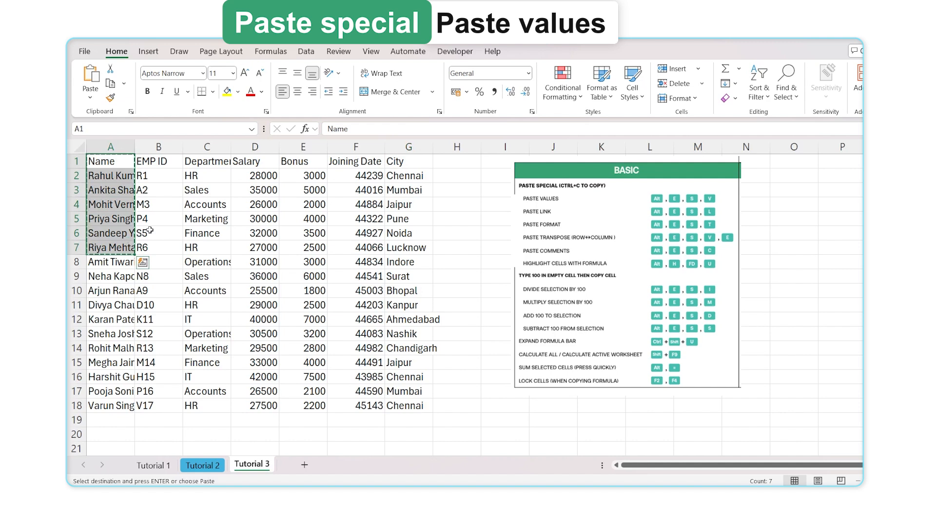
pyautogui.press('Escape')
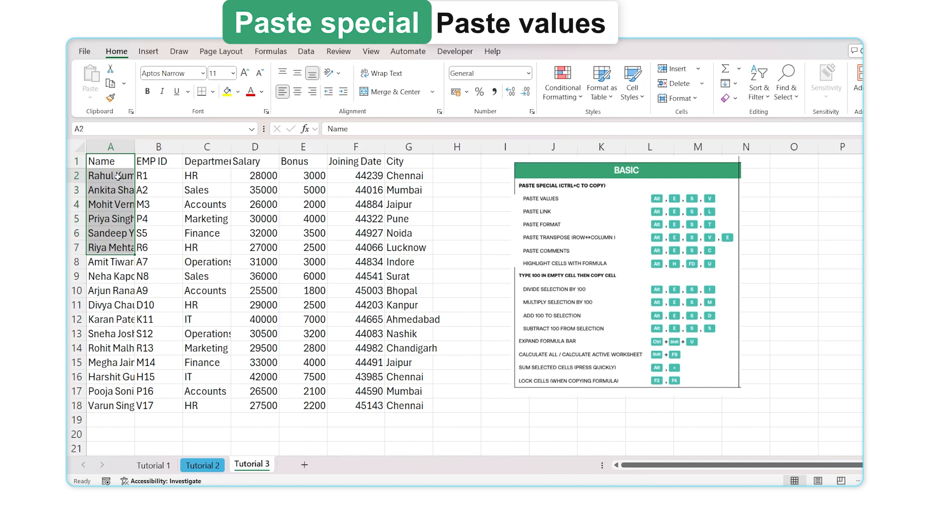
pyautogui.moveTo(119, 177); pyautogui.dragTo(121, 240)
# Enter the salary-plus-bonus formula =D2+E2 in H2
pyautogui.click(445, 176)
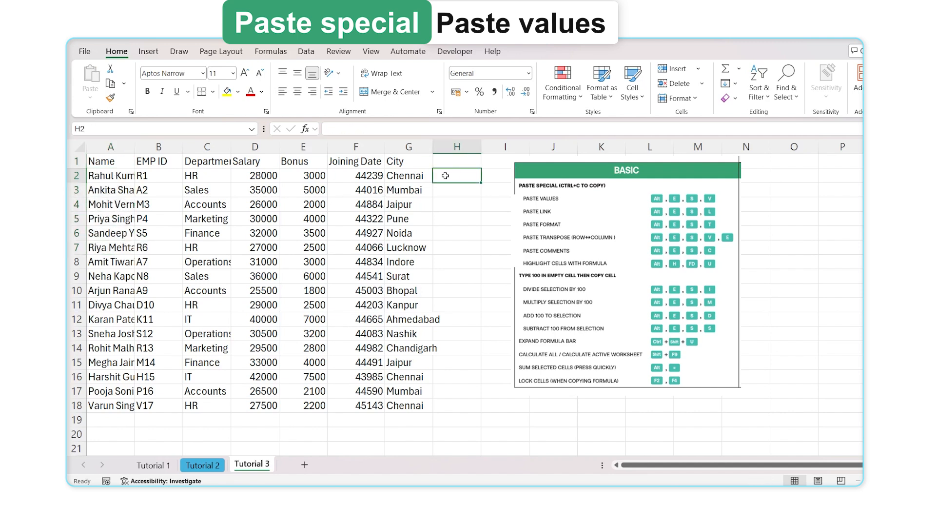
pyautogui.write('=')
pyautogui.press('Left')
pyautogui.press('Left')
pyautogui.press('Left')
pyautogui.press('Left')
pyautogui.write('+')
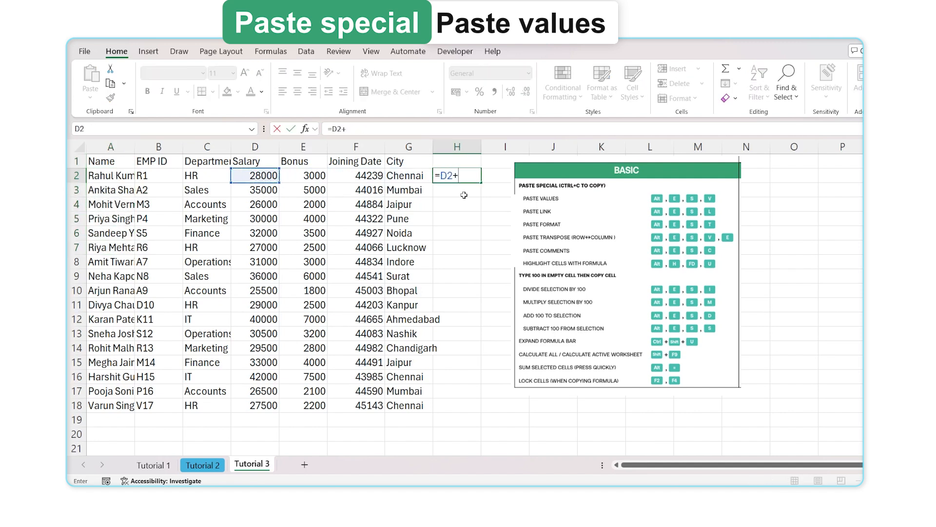
pyautogui.press('Left')
pyautogui.press('Left')
pyautogui.press('Left')
pyautogui.press('Return')
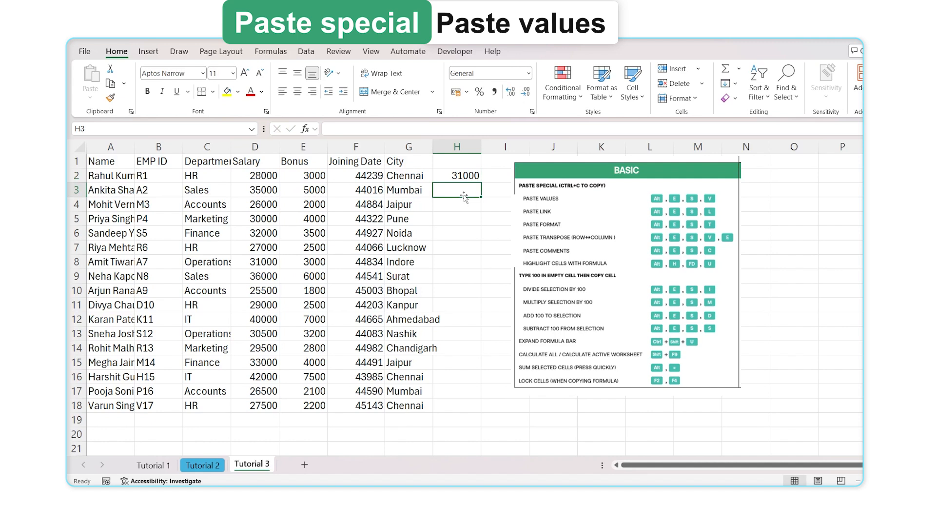
# Test-paste the H2 formula into P9, then delete the test paste
pyautogui.click(463, 174)
pyautogui.hotkey('ctrl', 'c')
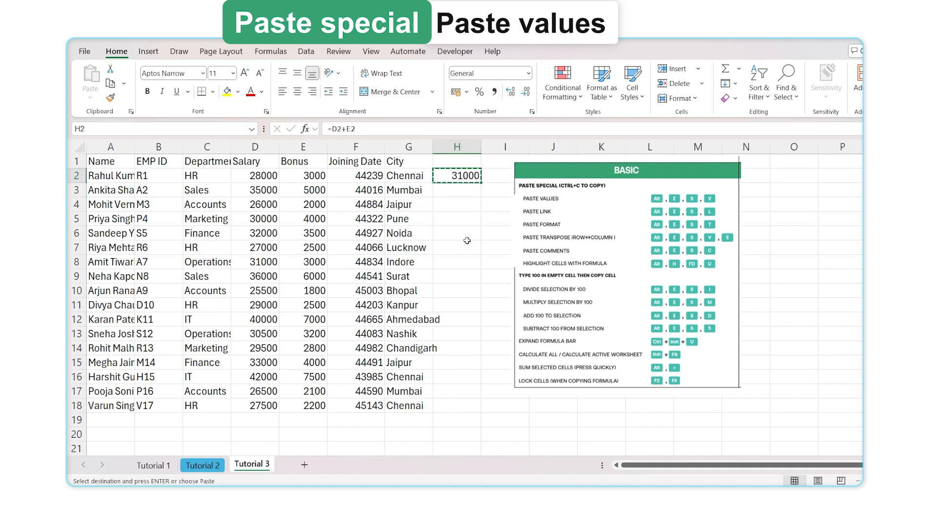
pyautogui.click(824, 277)
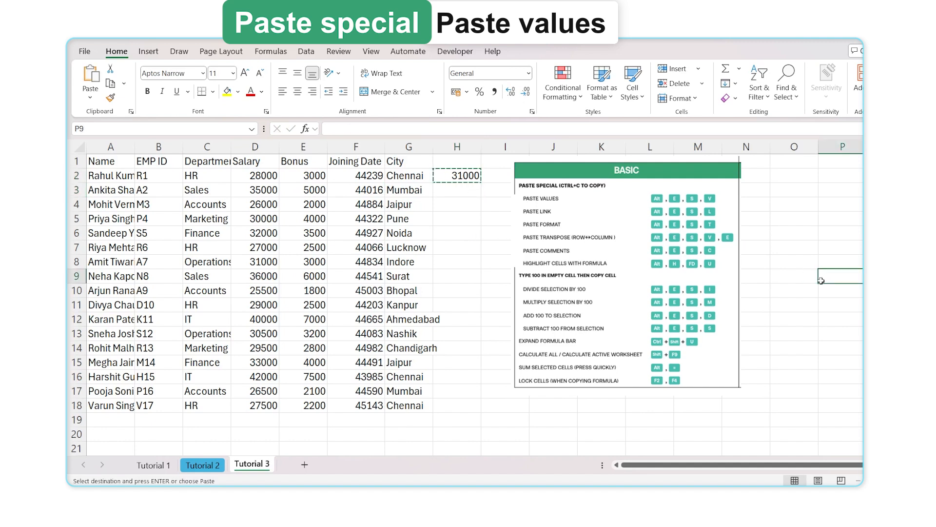
pyautogui.hotkey('ctrl', 'v')
pyautogui.moveTo(860, 261); pyautogui.dragTo(849, 305)
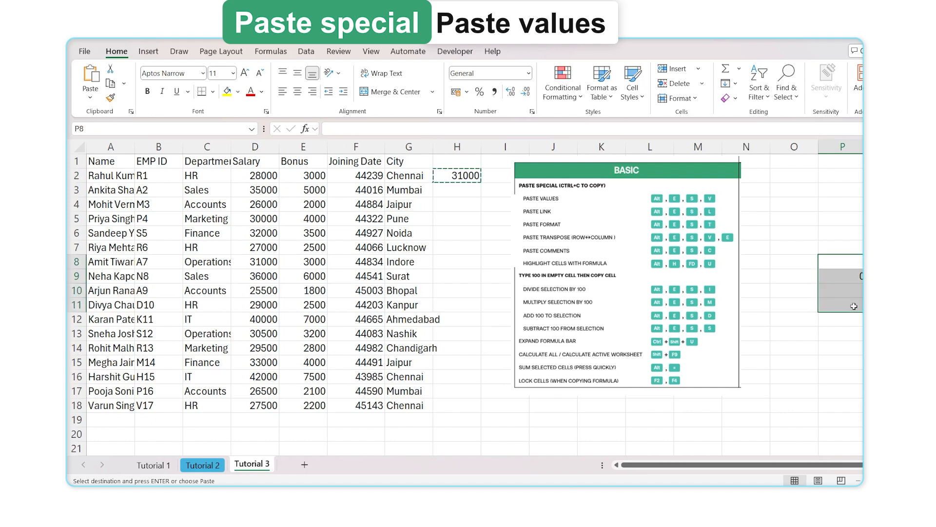
pyautogui.press('Delete')
# Fill =D2+E2 down to H18, copy H2:H18, and move the shortcuts card right
pyautogui.click(479, 175)
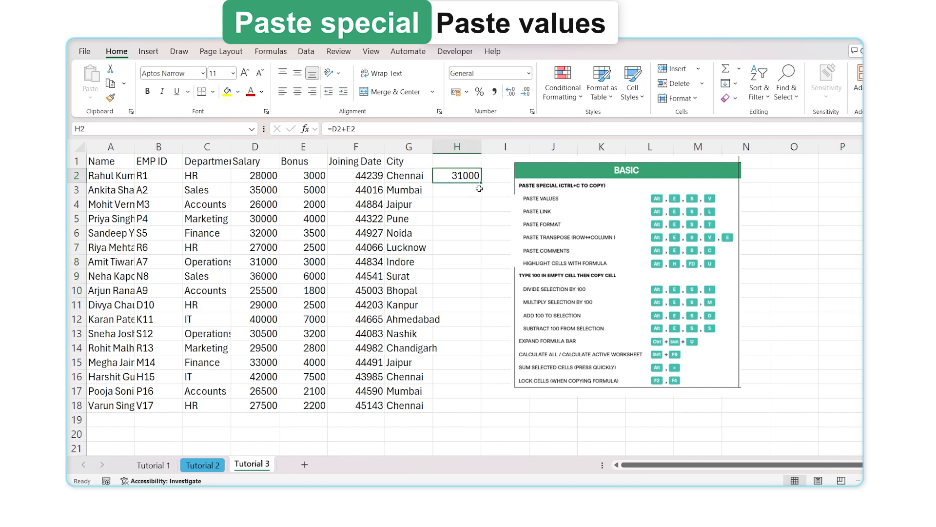
pyautogui.moveTo(479, 188); pyautogui.dragTo(479, 409)
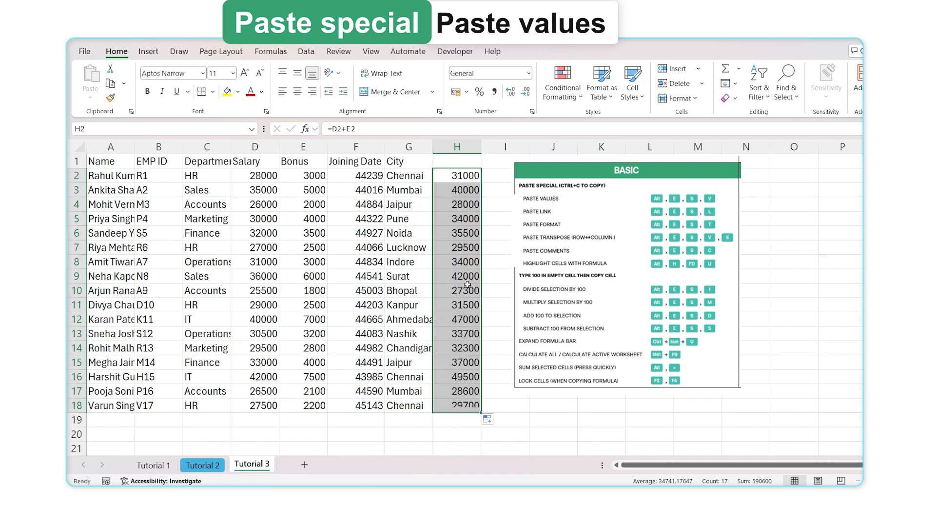
pyautogui.moveTo(469, 175); pyautogui.dragTo(461, 404)
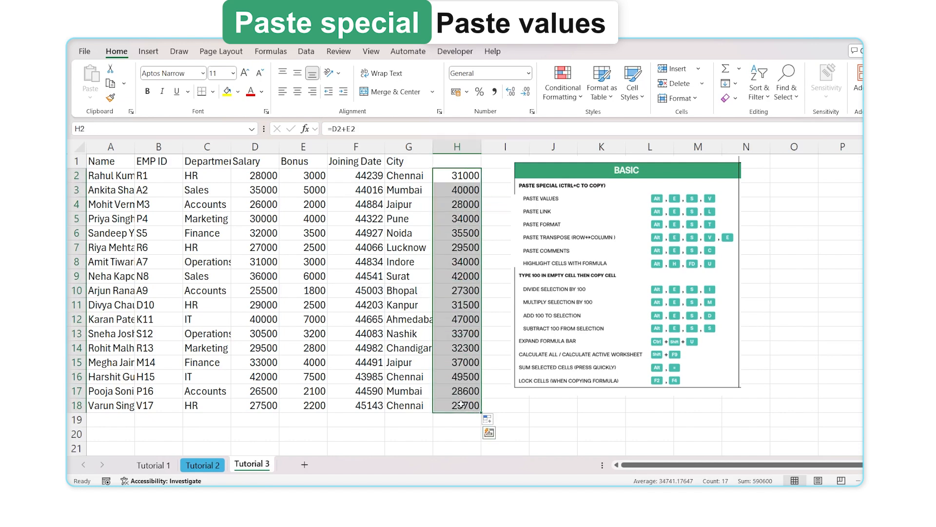
pyautogui.hotkey('ctrl', 'c')
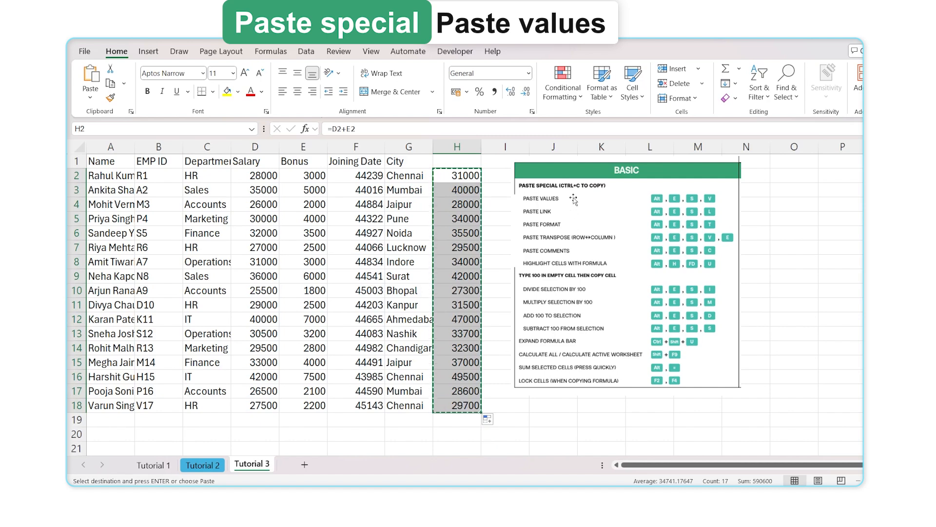
pyautogui.moveTo(575, 170); pyautogui.dragTo(702, 191)
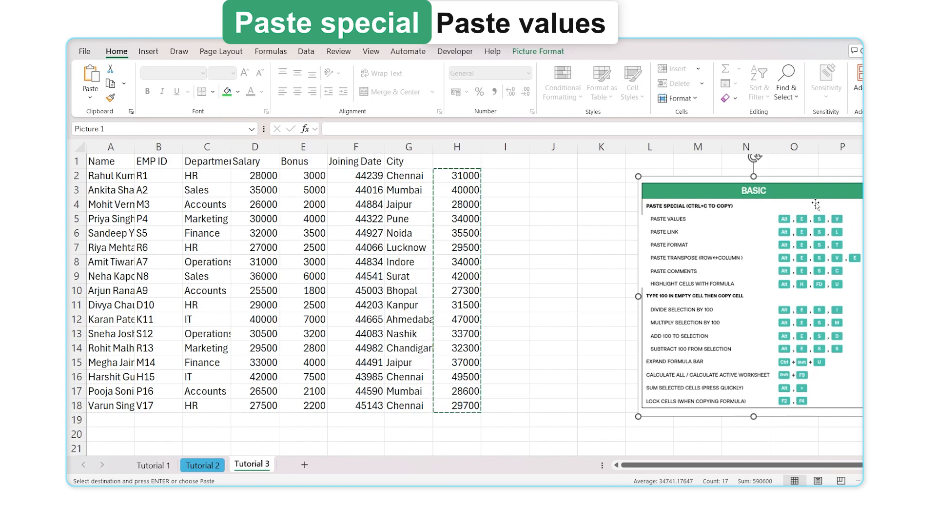
pyautogui.click(524, 174)
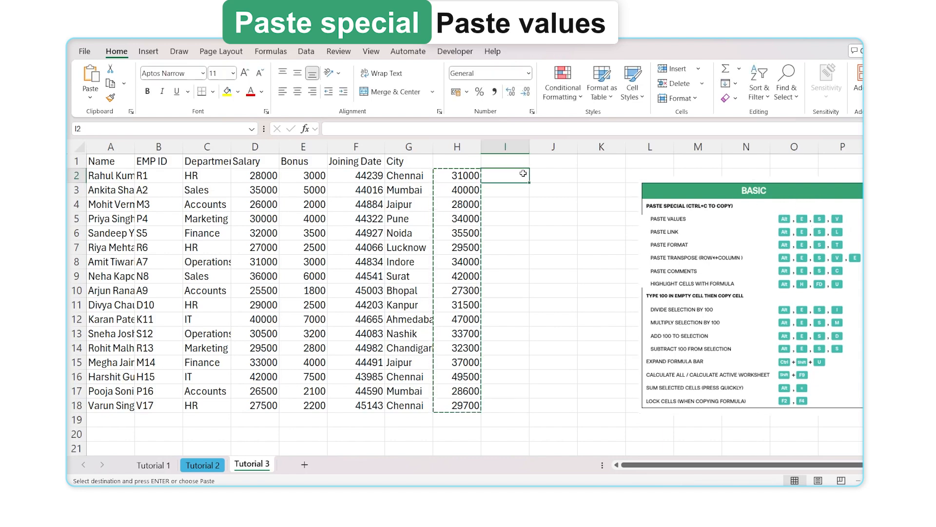
pyautogui.click(541, 173)
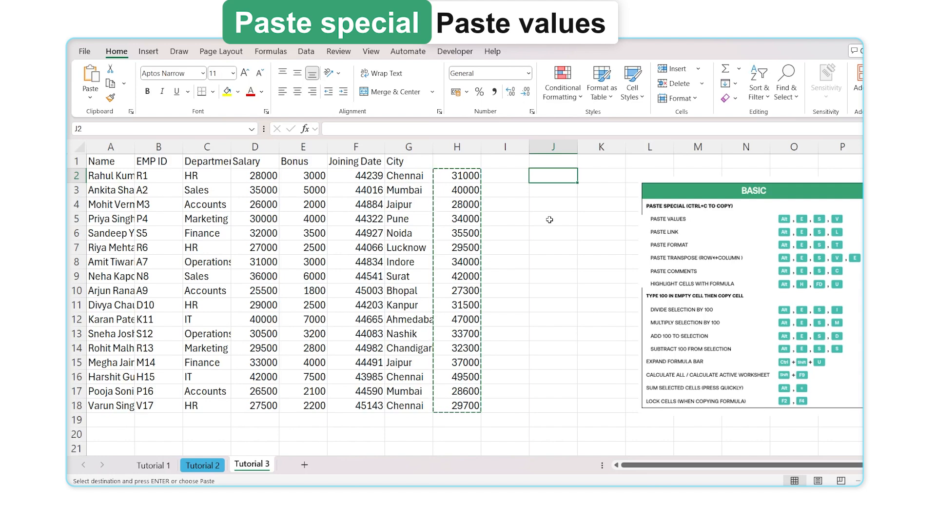
pyautogui.press('alt')
pyautogui.press('e')
pyautogui.press('s')
pyautogui.press('v')
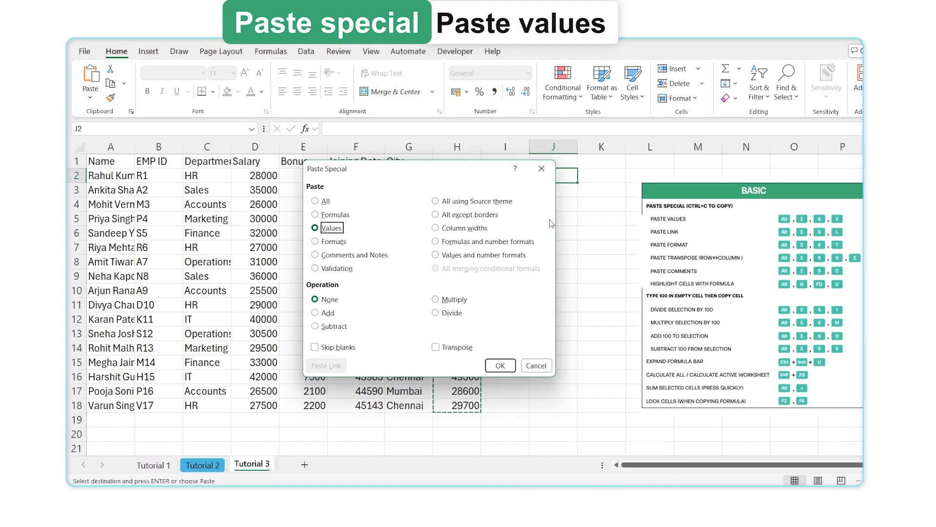
pyautogui.press('Return')
pyautogui.moveTo(553, 176); pyautogui.dragTo(544, 349)
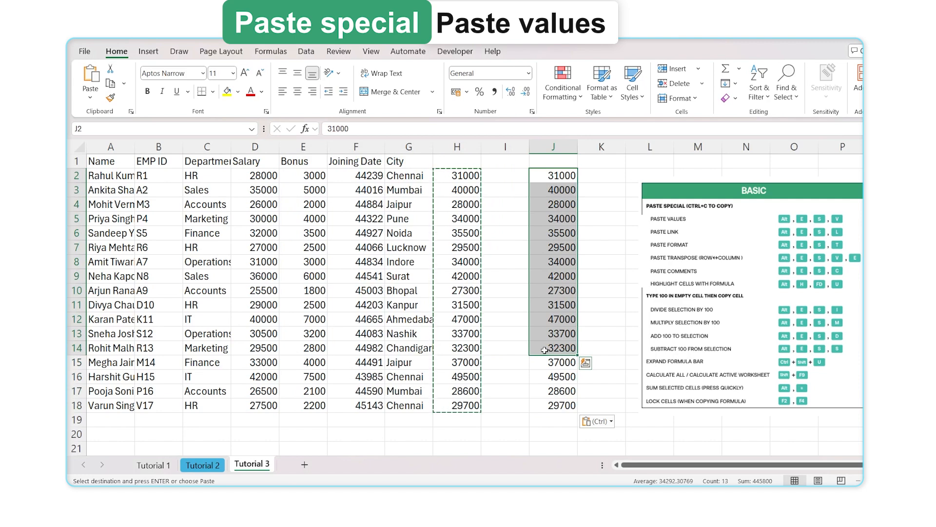
pyautogui.press('Escape')
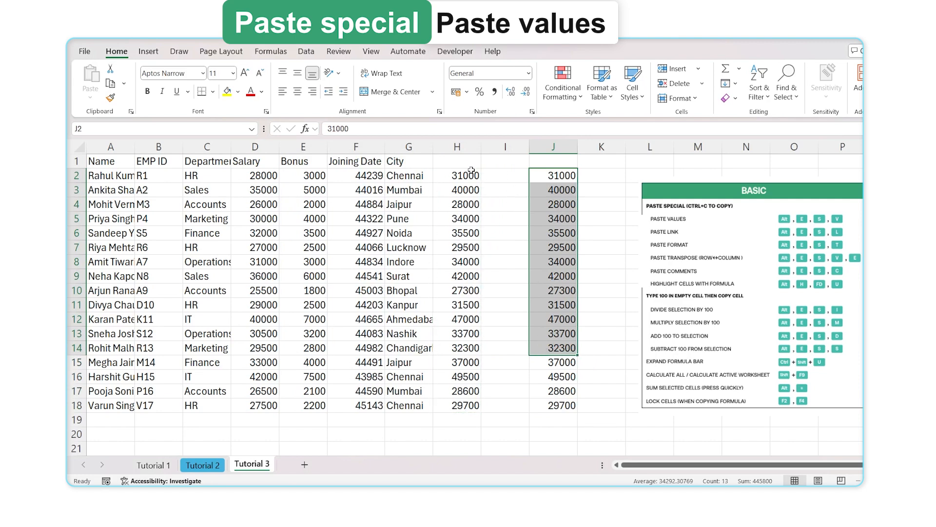
pyautogui.moveTo(564, 176); pyautogui.dragTo(560, 407)
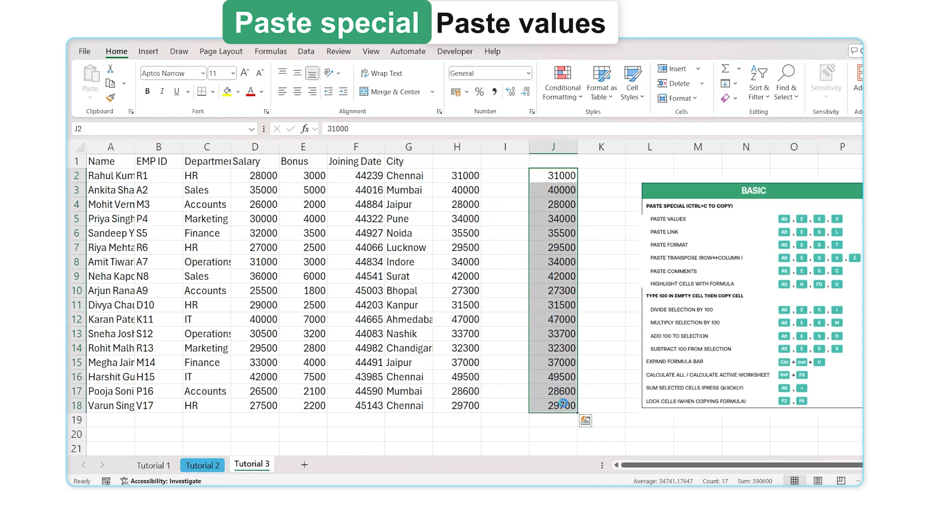
pyautogui.press('Delete')
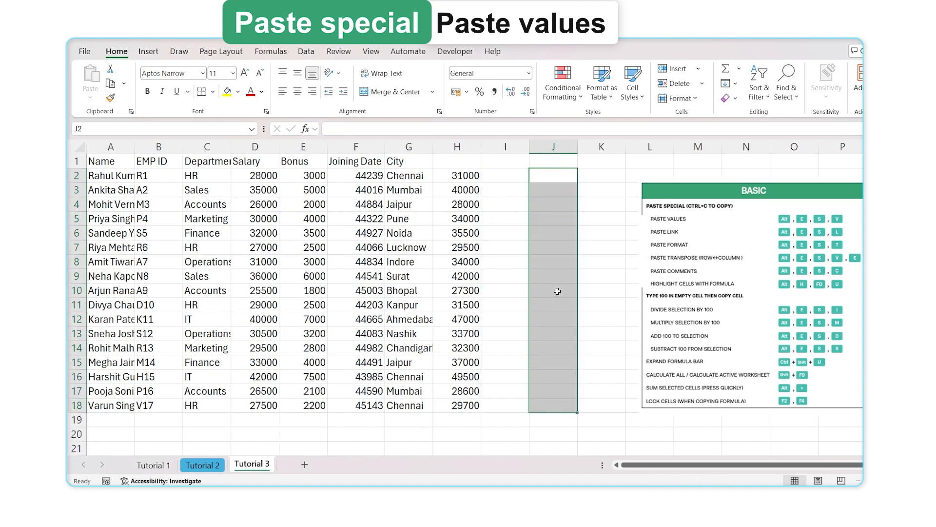
pyautogui.click(517, 251)
# Copy names A2:A18 and paste them into J2 as links with Paste Link
pyautogui.moveTo(121, 176); pyautogui.dragTo(120, 399)
pyautogui.hotkey('ctrl', 'c')
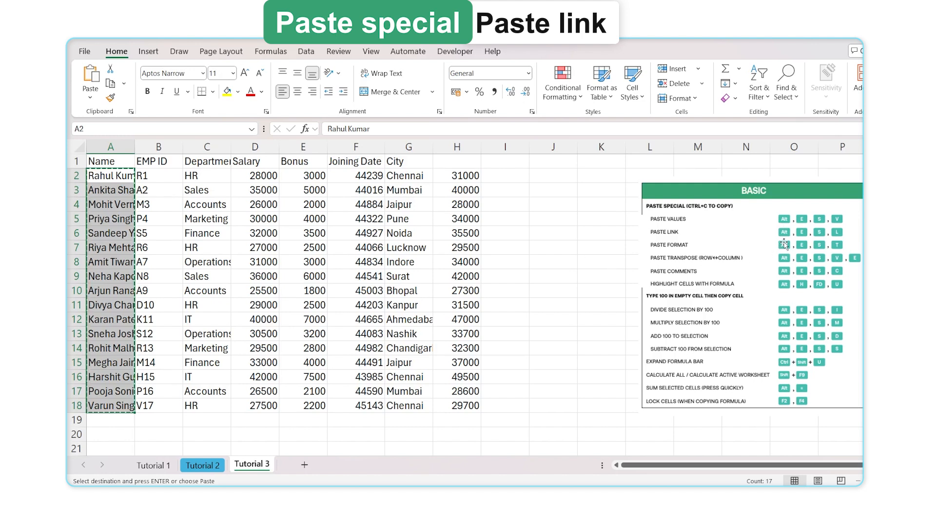
pyautogui.click(598, 178)
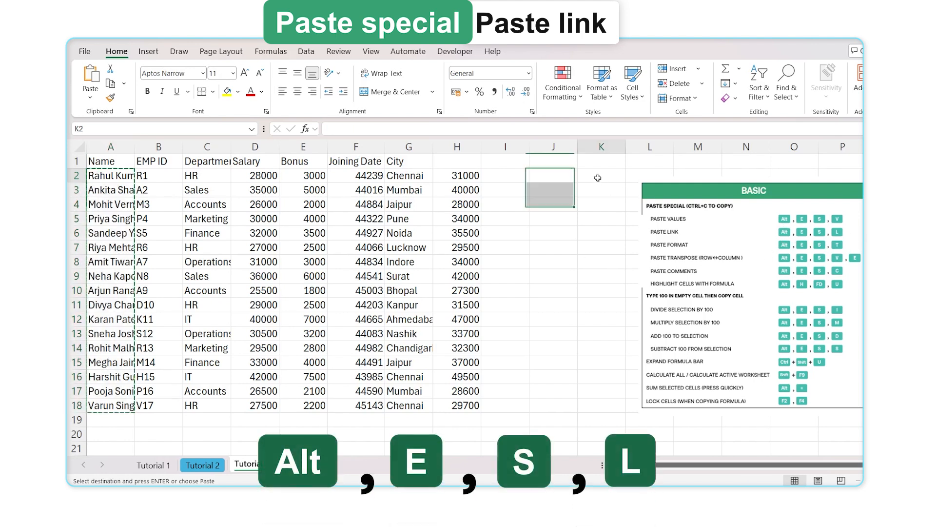
pyautogui.click(566, 177)
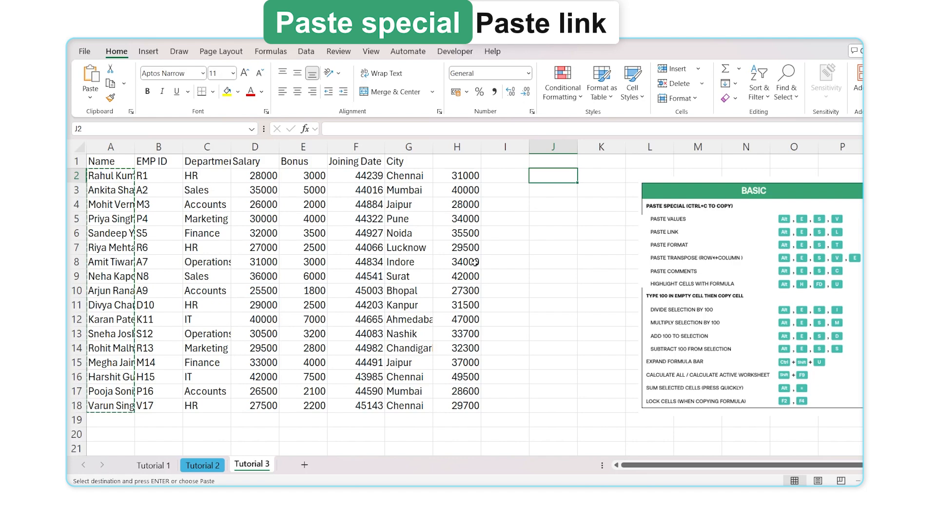
pyautogui.hotkey('alt', 'e')
pyautogui.press('s')
pyautogui.press('l')
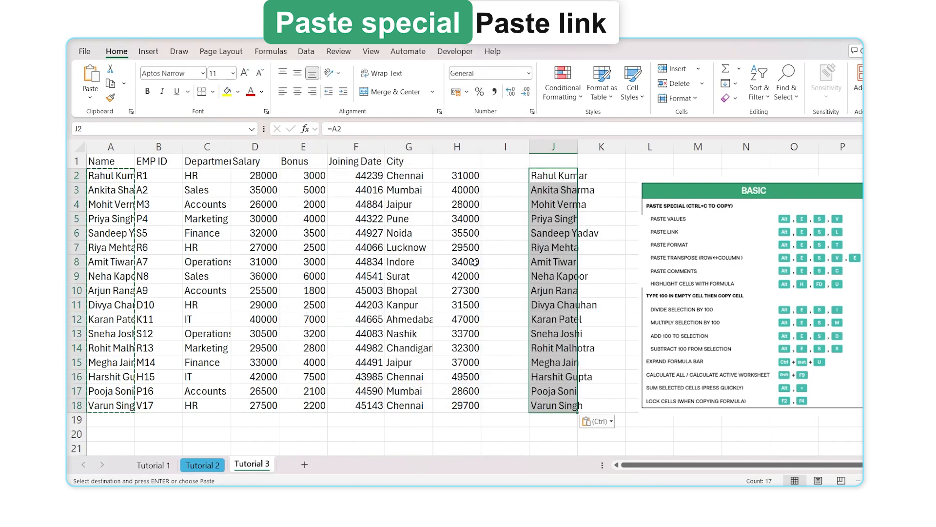
# Check the linked formula in J5 and widen column J to show full names
pyautogui.click(539, 180)
pyautogui.click(547, 214)
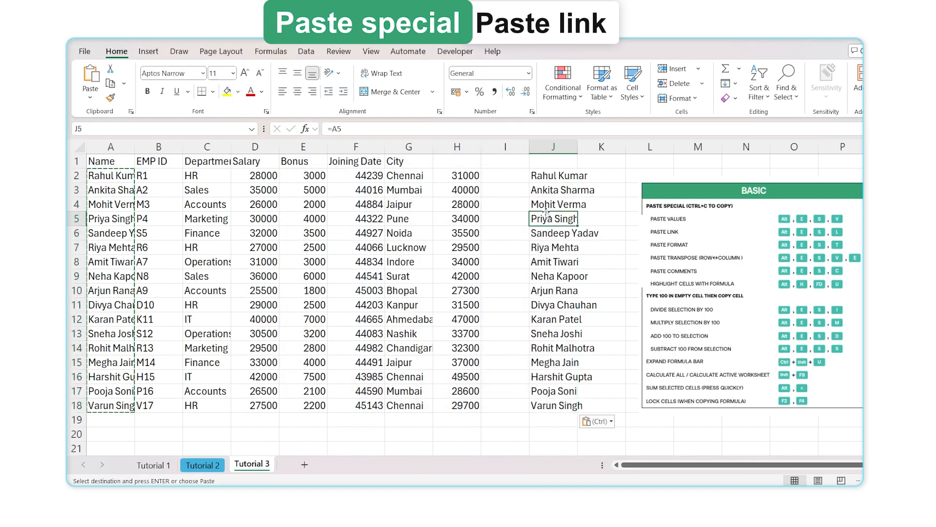
pyautogui.moveTo(577, 144); pyautogui.dragTo(618, 146)
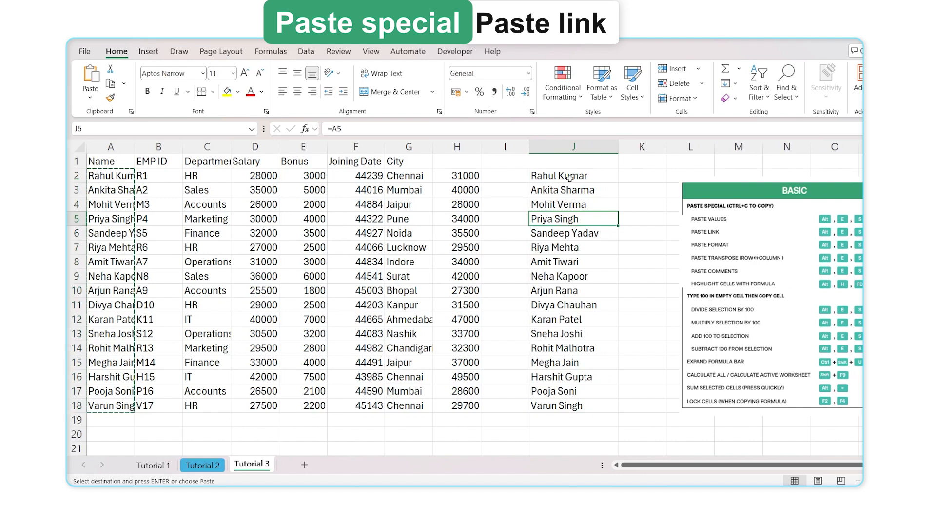
# Overwrite names in column A starting at A7 with 'dsfsd' text
pyautogui.moveTo(120, 196); pyautogui.dragTo(111, 287)
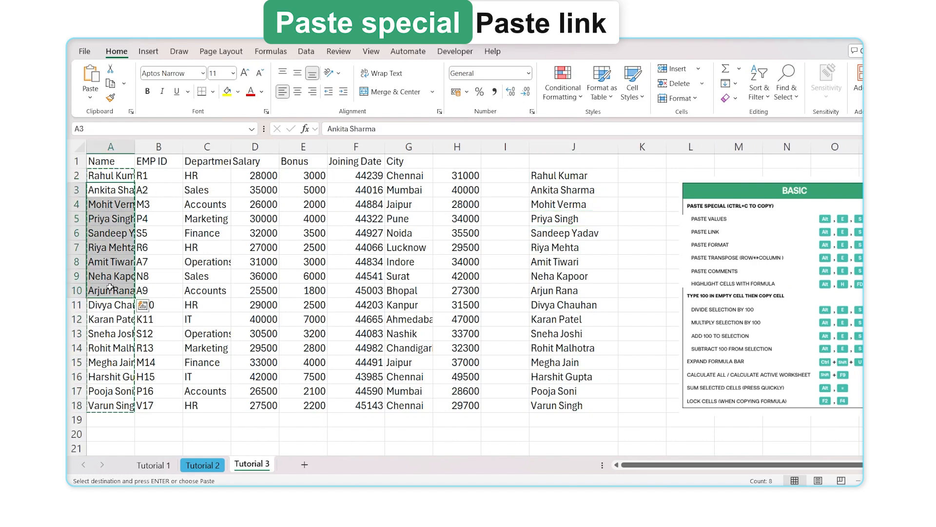
pyautogui.press('Escape')
pyautogui.click(113, 249)
pyautogui.write('dsfsd')
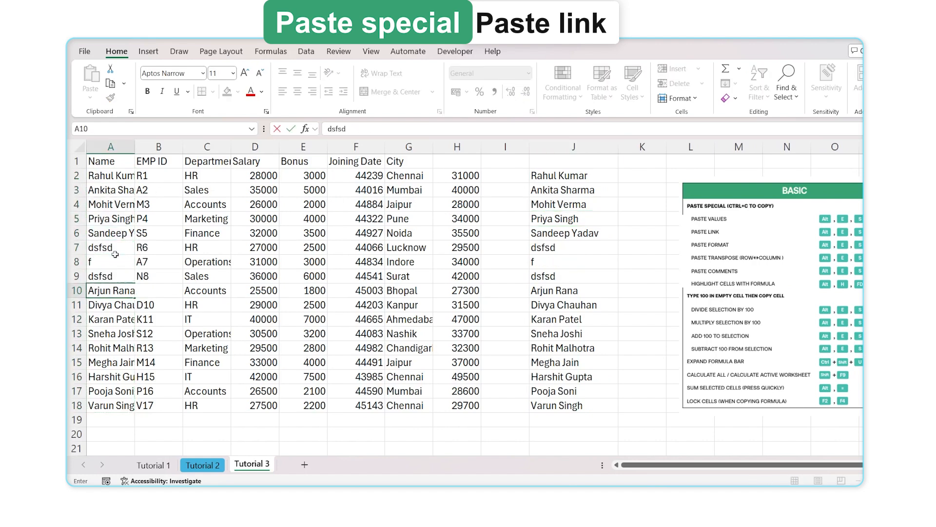
pyautogui.write(' f dsfsd dsfsd sd fsd f')
# Undo the extra overwrites, confirm J4 holds =A4, and select J2:J18
pyautogui.moveTo(566, 262); pyautogui.dragTo(567, 344)
pyautogui.hotkey('ctrl', 'z')
pyautogui.hotkey('ctrl', 'z')
pyautogui.hotkey('ctrl', 'z')
pyautogui.hotkey('ctrl', 'z')
pyautogui.hotkey('ctrl', 'z')
pyautogui.hotkey('ctrl', 'z')
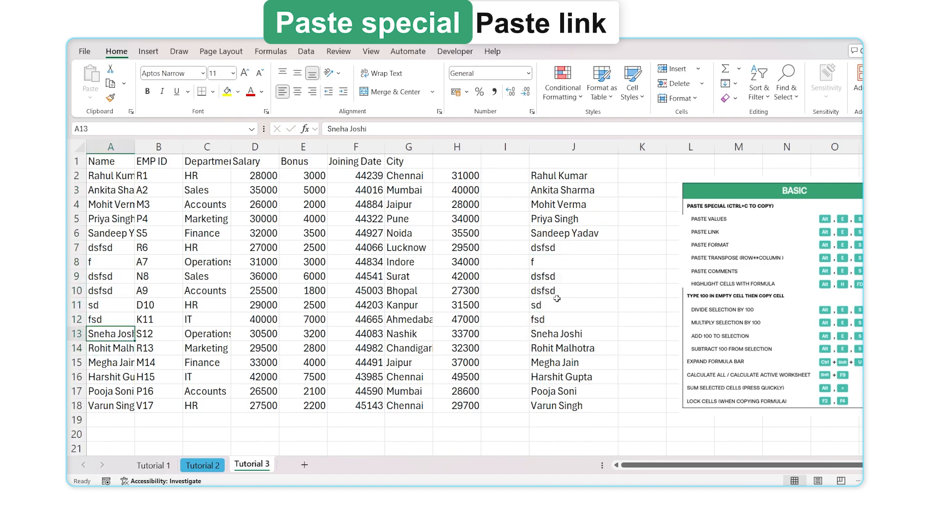
pyautogui.doubleClick(562, 202)
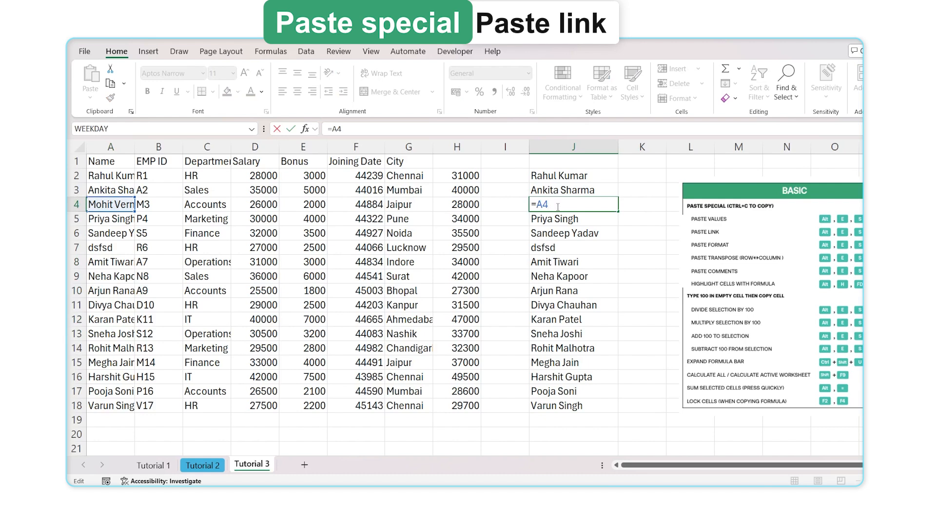
pyautogui.press('Return')
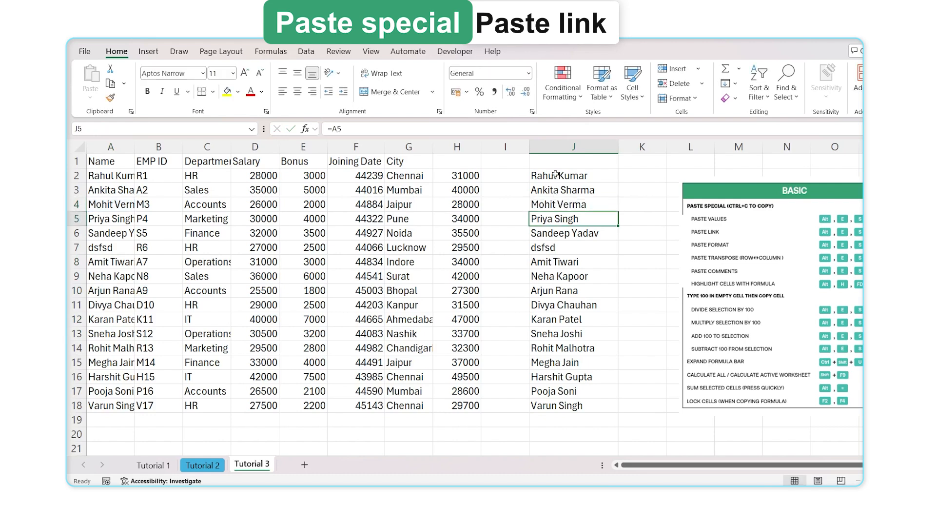
pyautogui.moveTo(556, 174); pyautogui.dragTo(558, 403)
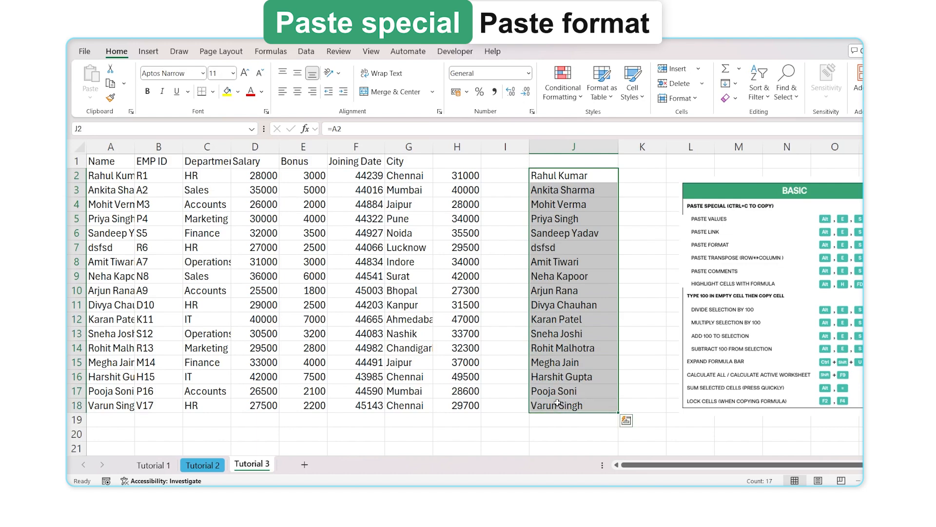
# Delete the linked names from J2:J18
pyautogui.press('alt')
pyautogui.press('Delete')
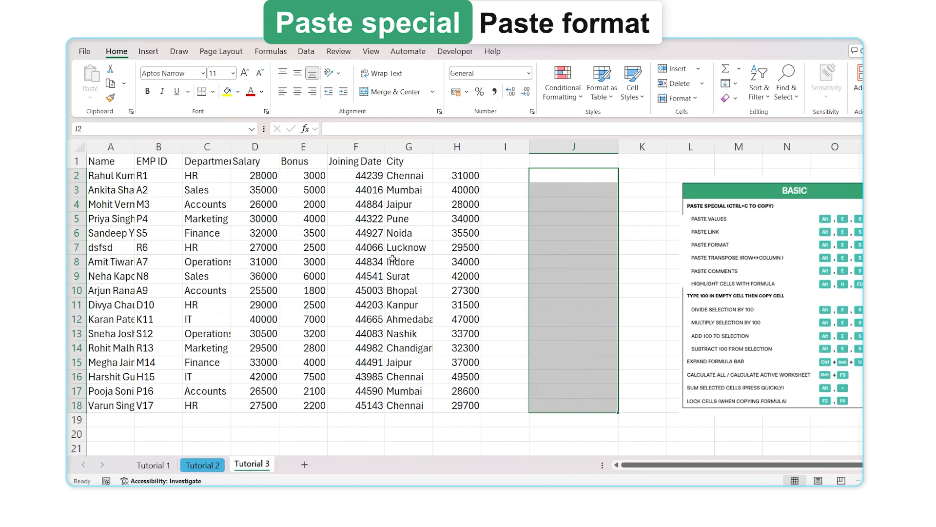
pyautogui.moveTo(98, 162); pyautogui.dragTo(114, 402)
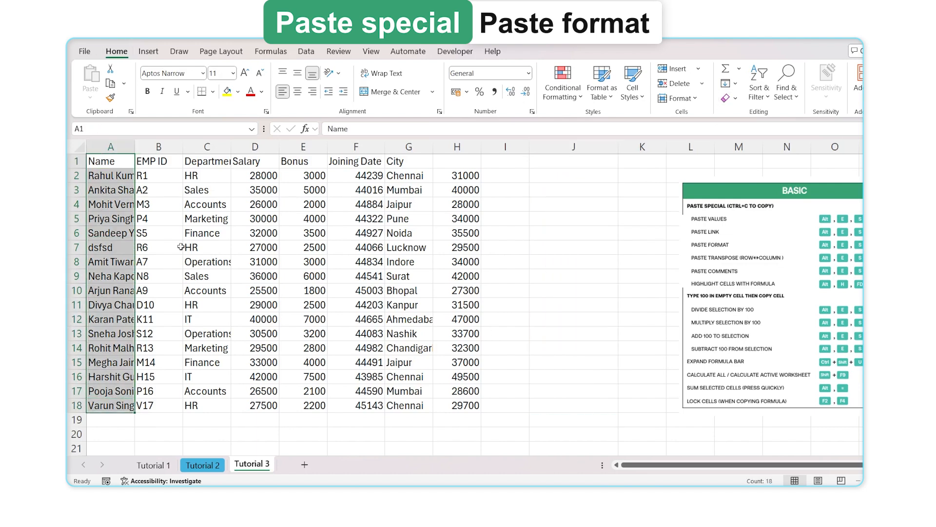
# Fill the header row A1:H1 light orange
pyautogui.moveTo(119, 161); pyautogui.dragTo(461, 158)
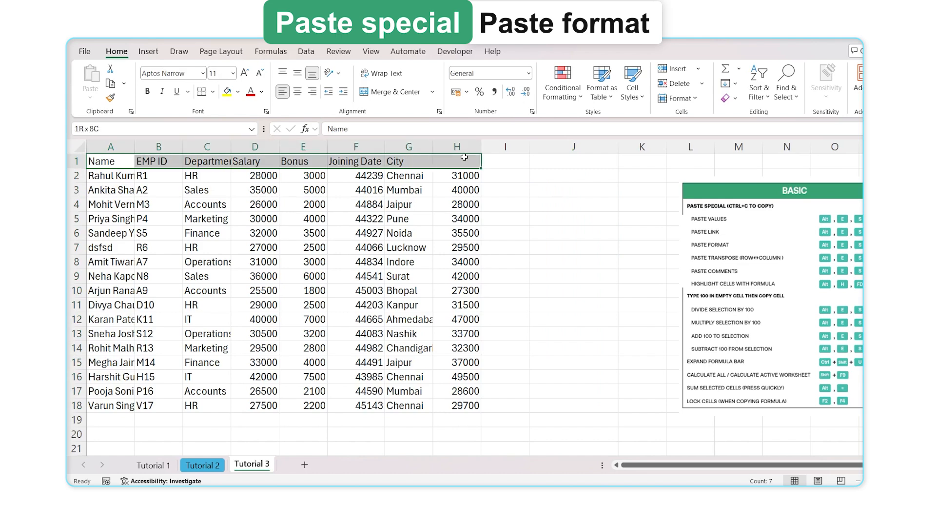
pyautogui.click(238, 93)
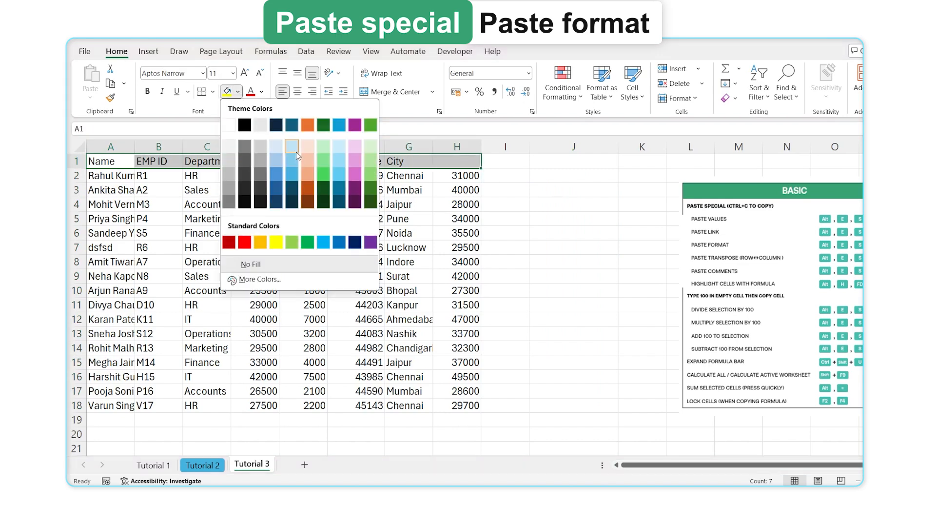
pyautogui.click(306, 163)
pyautogui.click(225, 203)
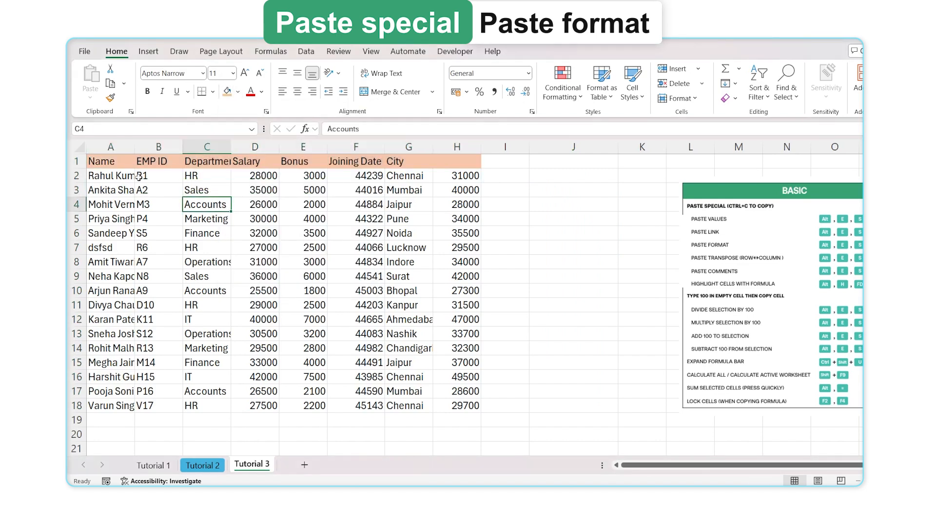
# Apply All Borders to the table A1:H18, then reselect it
pyautogui.moveTo(126, 164); pyautogui.dragTo(478, 407)
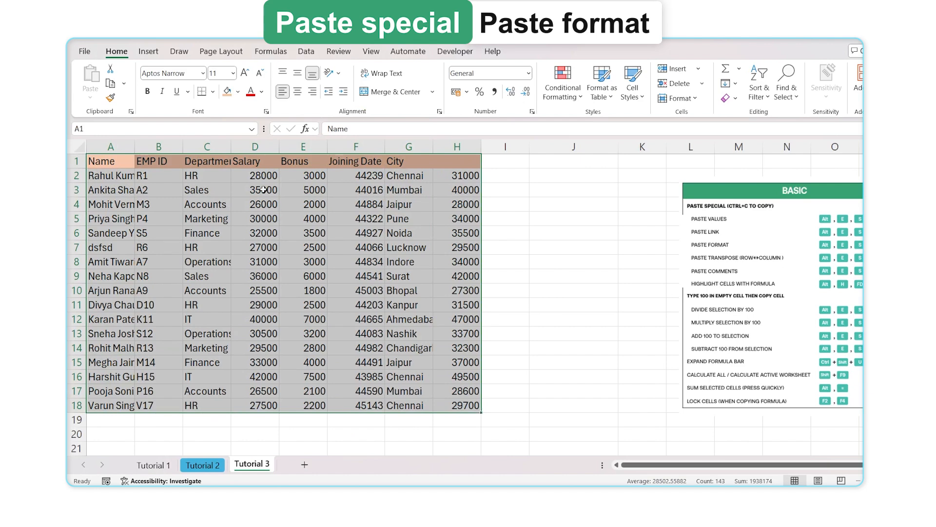
pyautogui.click(213, 91)
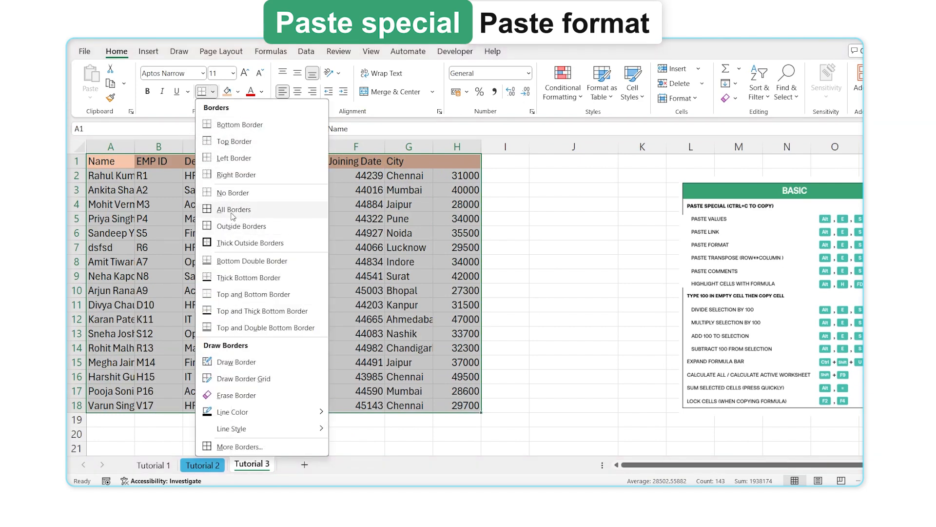
pyautogui.click(233, 211)
pyautogui.click(406, 246)
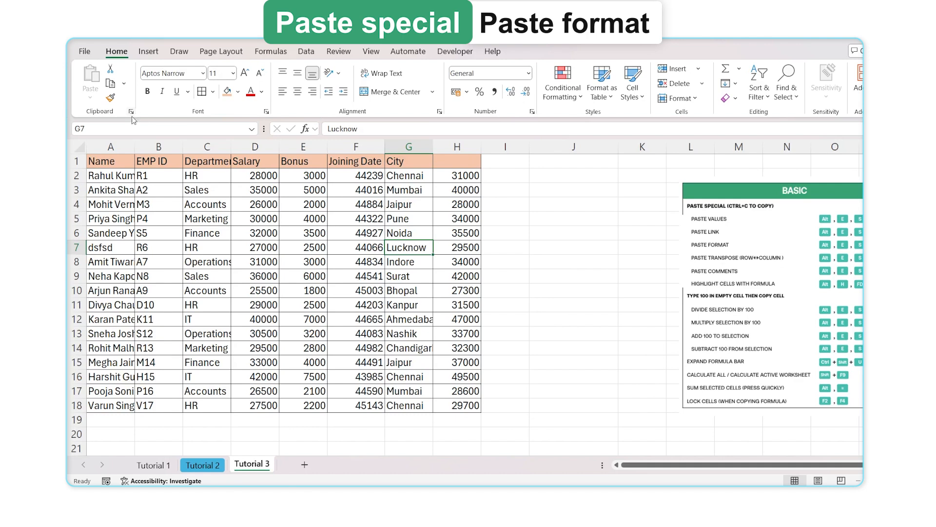
pyautogui.moveTo(120, 162)
pyautogui.mouseDown()
pyautogui.moveTo(463, 222)
pyautogui.moveTo(464, 404)
pyautogui.mouseUp()
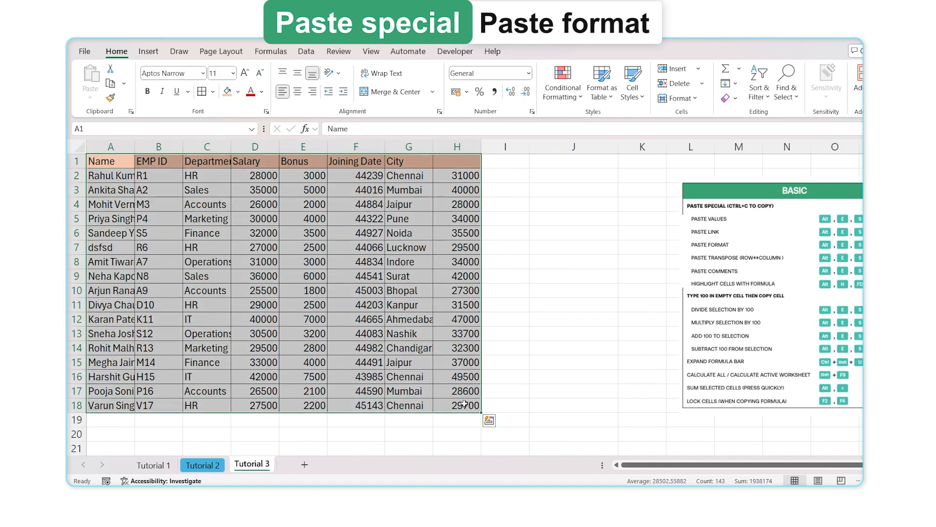
# Copy the table A1:H18 and choose A22 as the destination
pyautogui.hotkey('ctrl', 'c')
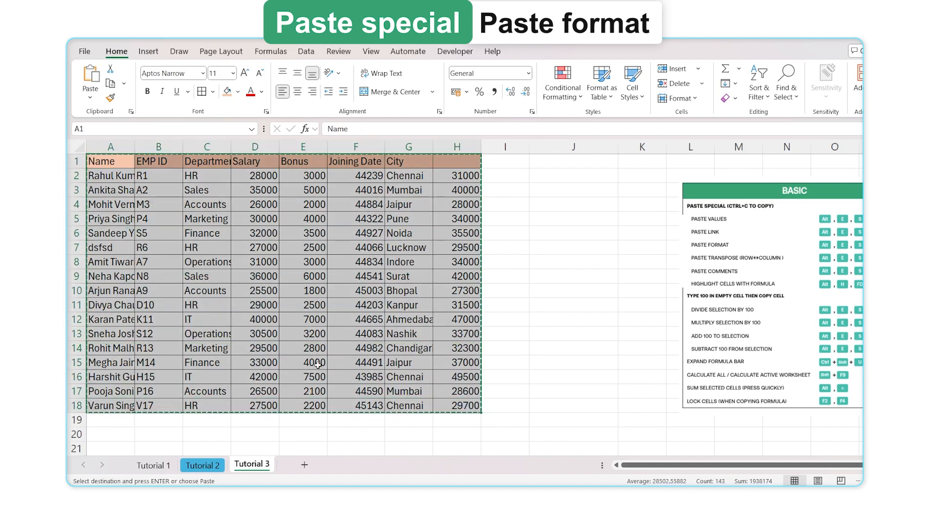
pyautogui.scroll(-5, 270, 312)
pyautogui.click(117, 252)
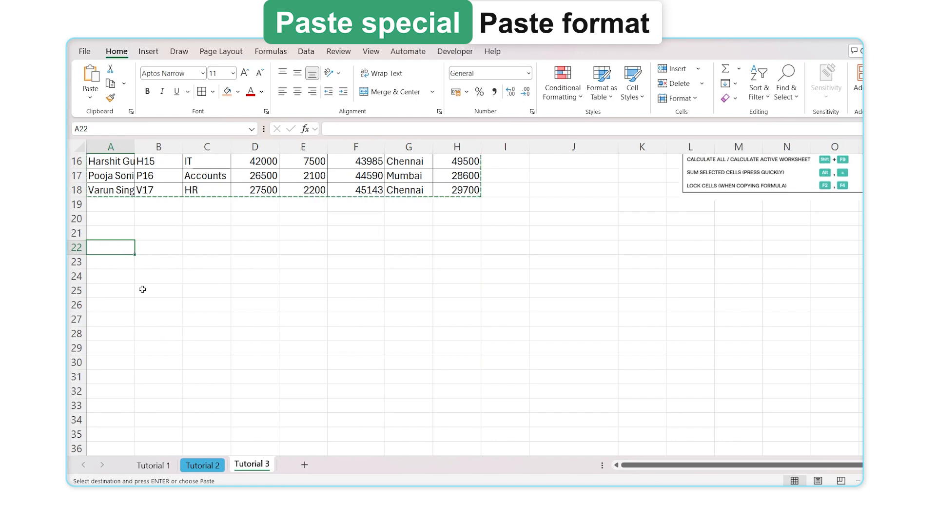
pyautogui.scroll(5, 366, 290)
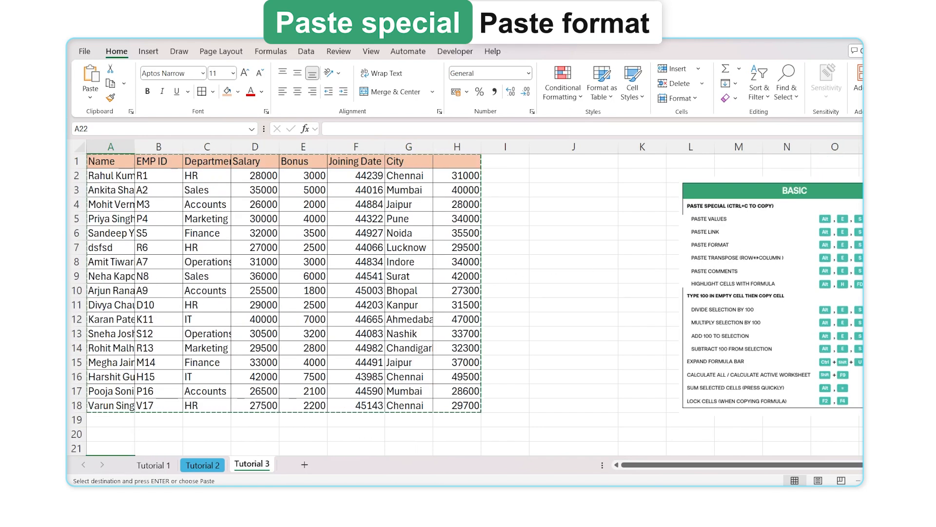
pyautogui.scroll(-4, 198, 337)
pyautogui.scroll(-3, 198, 337)
pyautogui.scroll(2, 178, 356)
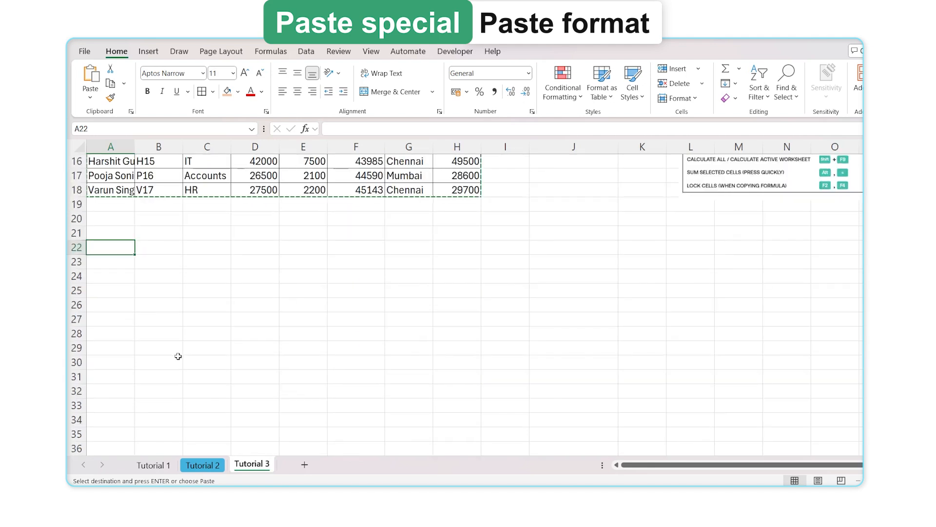
# Paste only the formats into A22 via Paste Special > Formats
pyautogui.press('alt')
pyautogui.press('e')
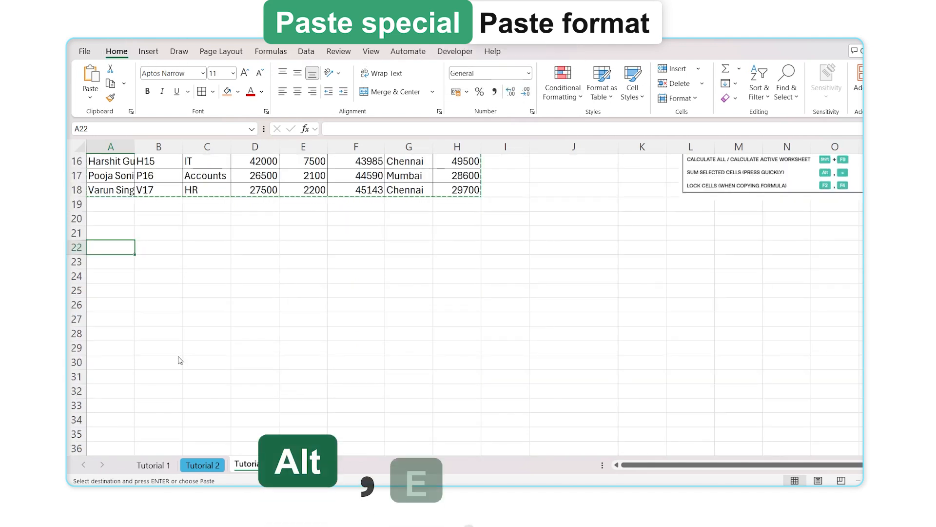
pyautogui.press('s')
pyautogui.press('t')
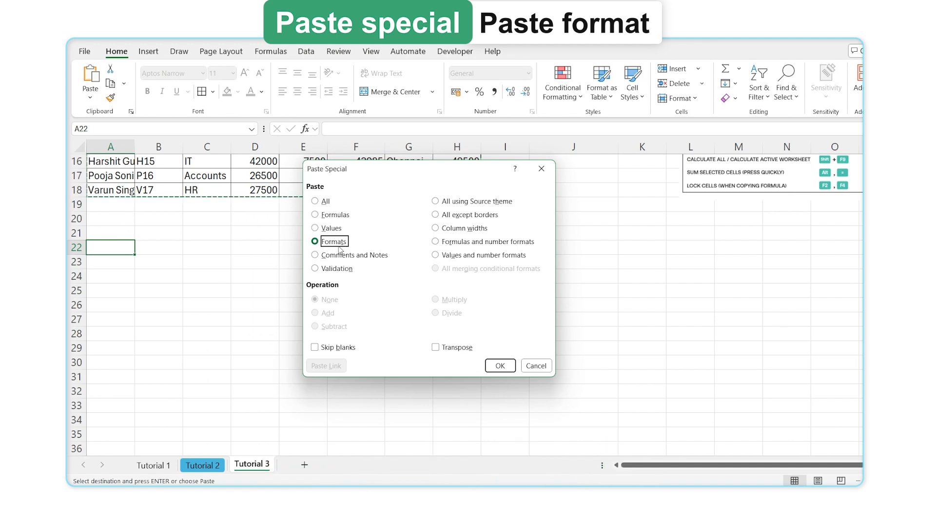
pyautogui.press('Return')
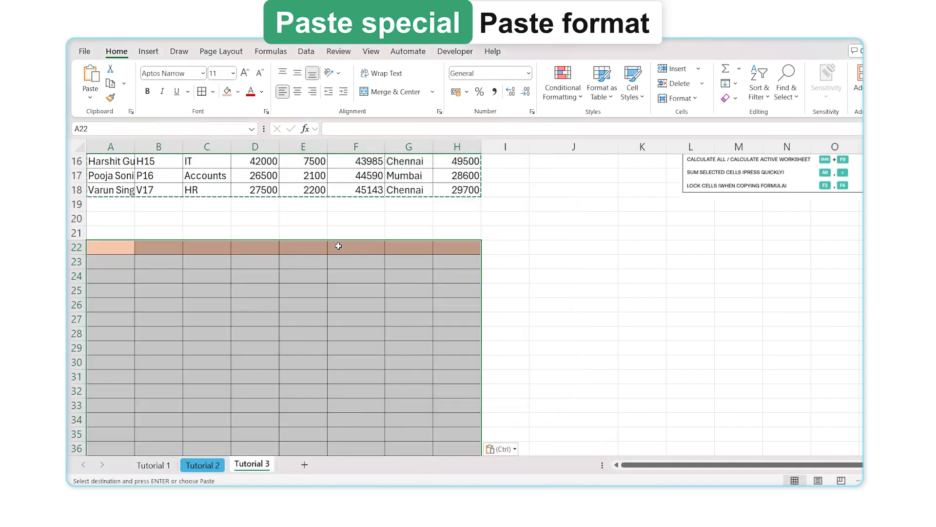
pyautogui.click(321, 291)
pyautogui.scroll(5, 309, 319)
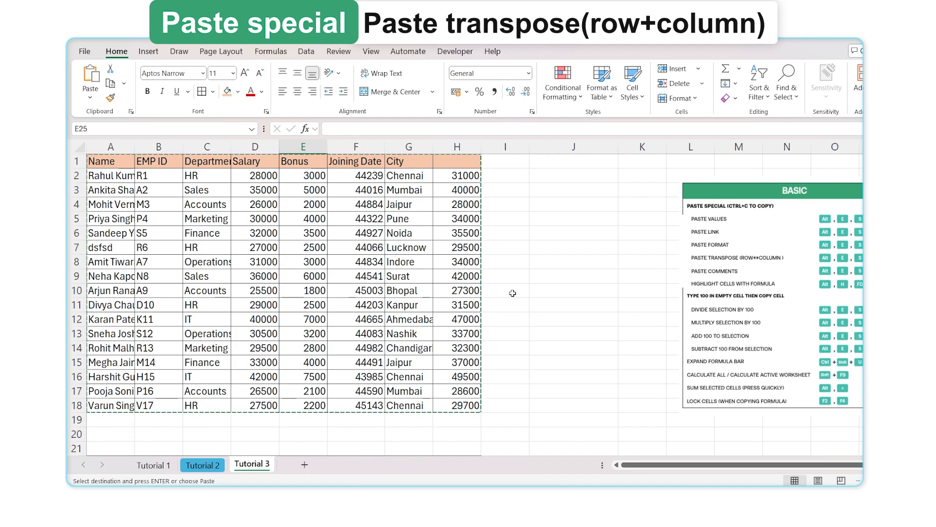
# Cancel the table copy, copy names A1:A18, and set A20 as the paste destination
pyautogui.press('Escape')
pyautogui.scroll(-5, 721, 262)
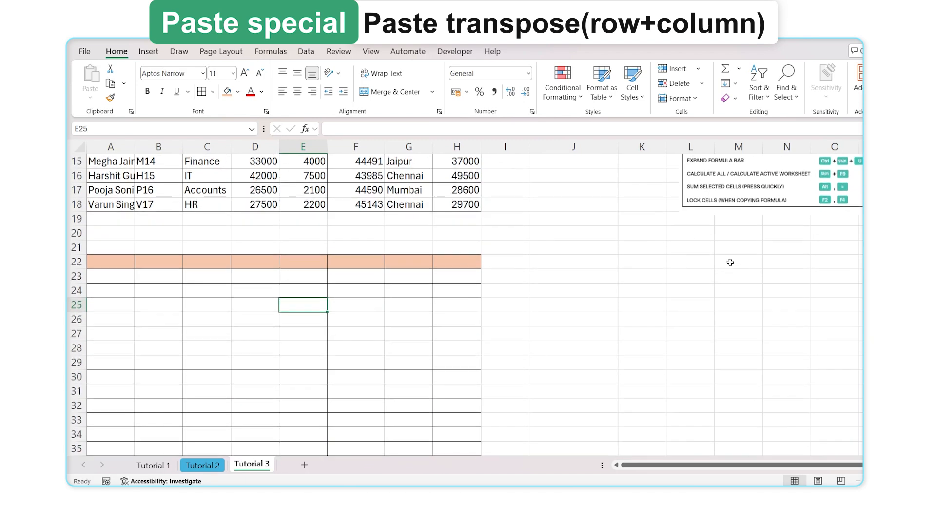
pyautogui.scroll(5, 730, 262)
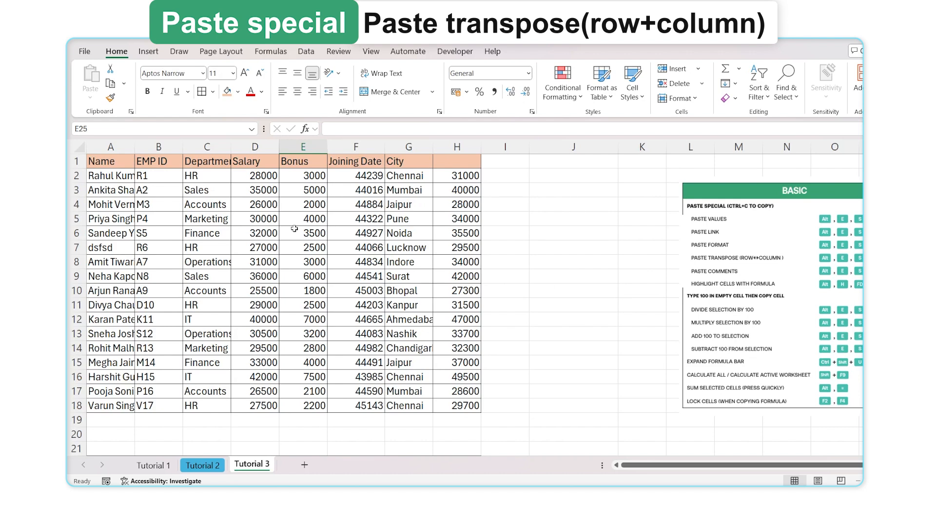
pyautogui.moveTo(116, 164); pyautogui.dragTo(127, 402)
pyautogui.hotkey('ctrl', 'c')
pyautogui.moveTo(112, 433); pyautogui.dragTo(715, 439)
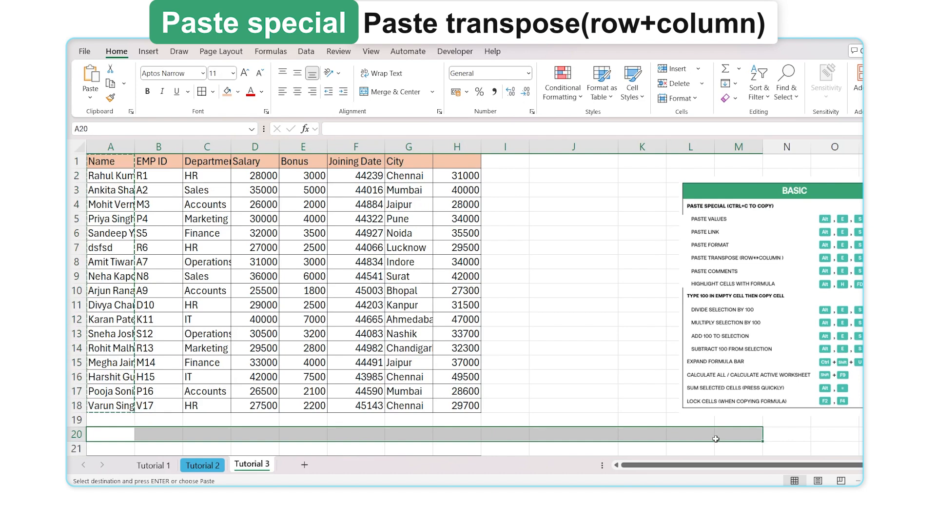
pyautogui.moveTo(105, 161); pyautogui.dragTo(112, 409)
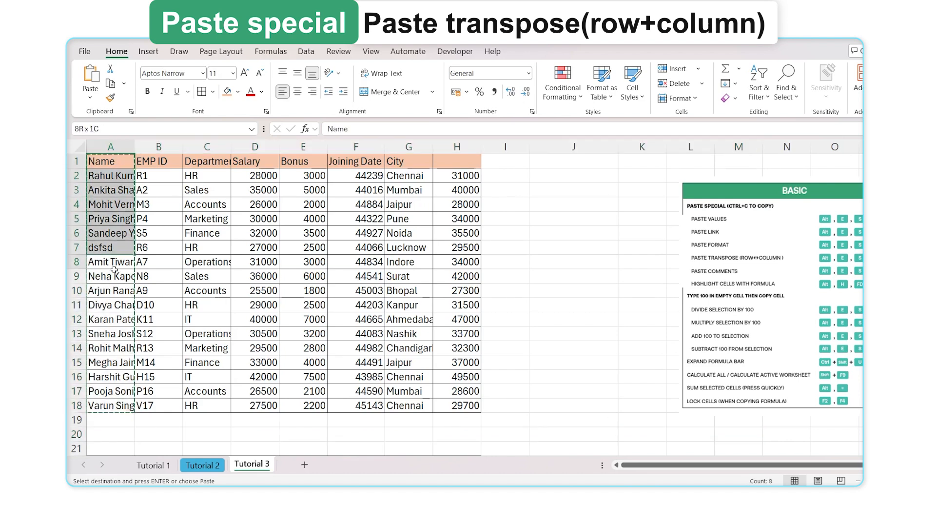
pyautogui.moveTo(114, 270); pyautogui.dragTo(113, 390)
pyautogui.moveTo(123, 430); pyautogui.dragTo(633, 434)
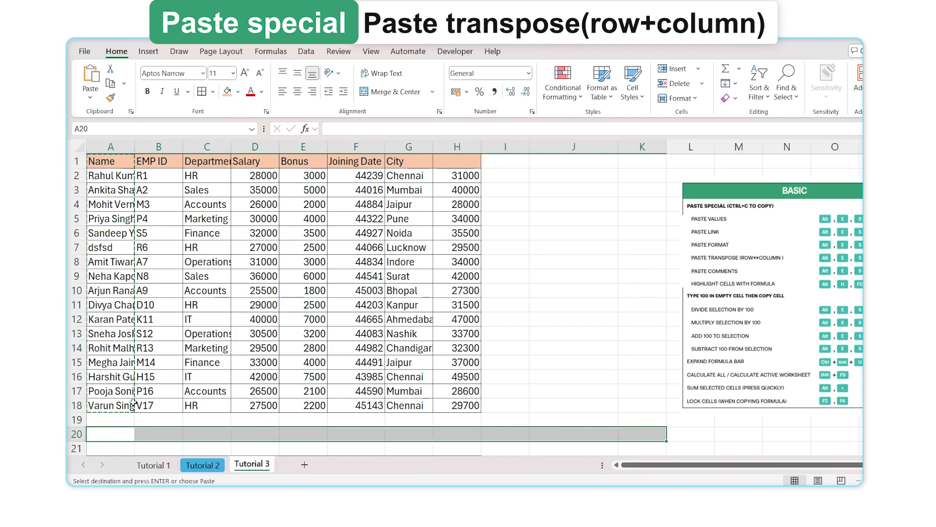
pyautogui.click(124, 437)
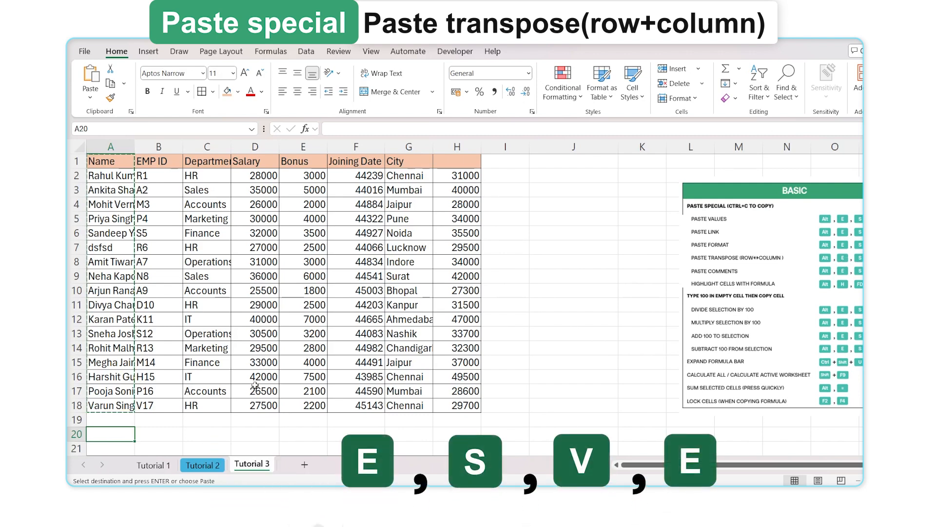
pyautogui.press('alt')
pyautogui.press('e')
pyautogui.press('s')
pyautogui.press('v')
pyautogui.press('e')
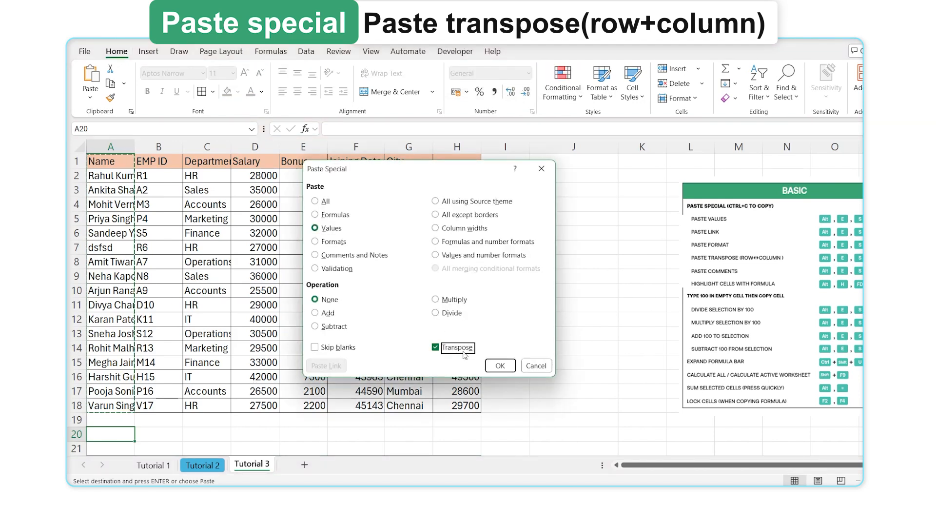
pyautogui.click(502, 366)
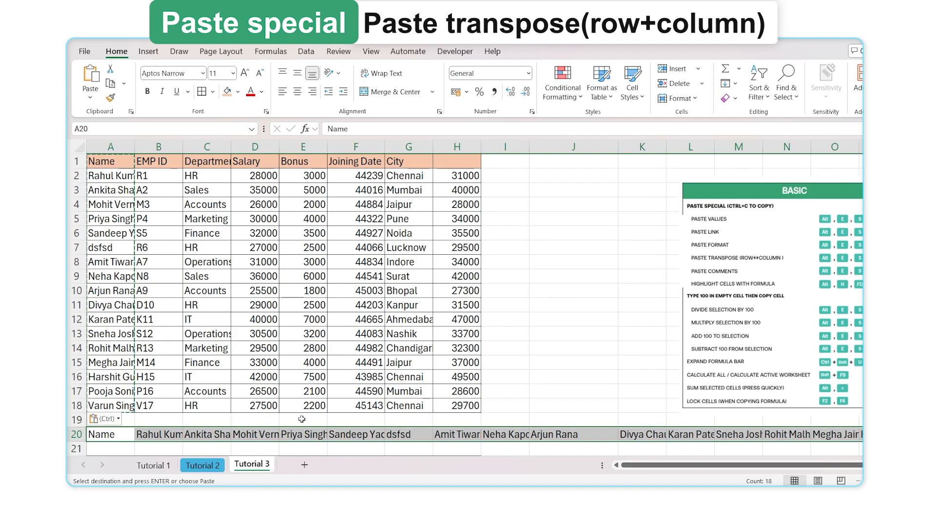
pyautogui.hotkey('ctrl', 'z')
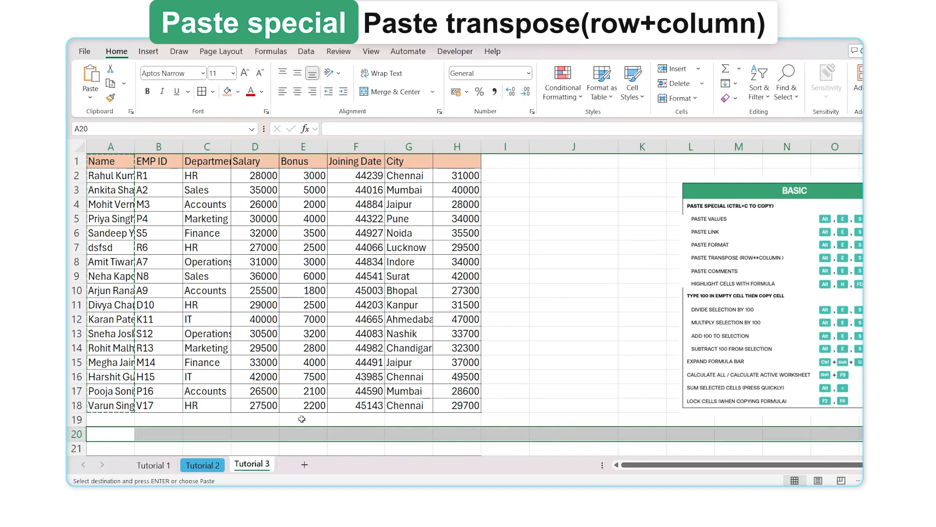
pyautogui.click(116, 158)
pyautogui.press('Escape')
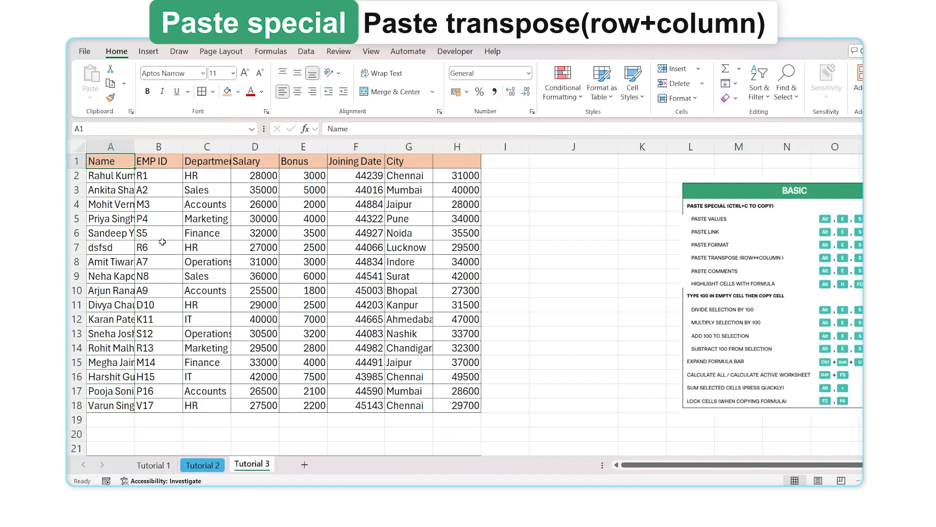
# Add a note reading 'This is a cooment' to cell B2
pyautogui.click(159, 174)
pyautogui.hotkey('shift', 'F2')
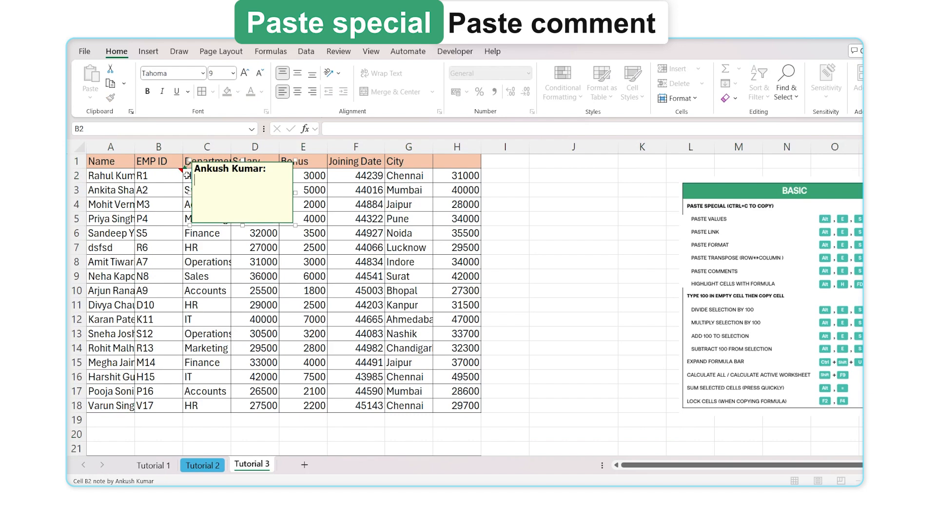
pyautogui.write('This is a cooment')
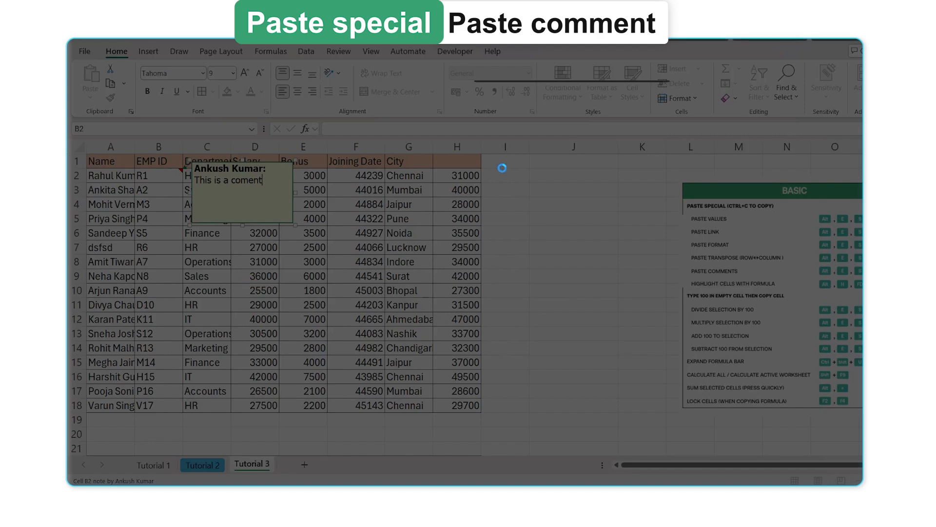
pyautogui.click(474, 240)
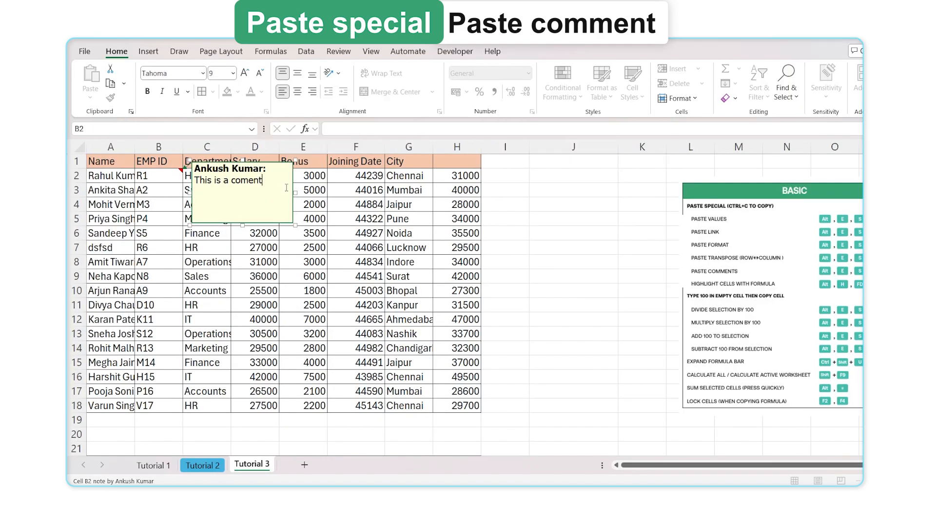
pyautogui.click(319, 179)
pyautogui.click(212, 179)
# Copy B2 and paste only its note into J3 with Paste Special > Comments and Notes
pyautogui.click(169, 178)
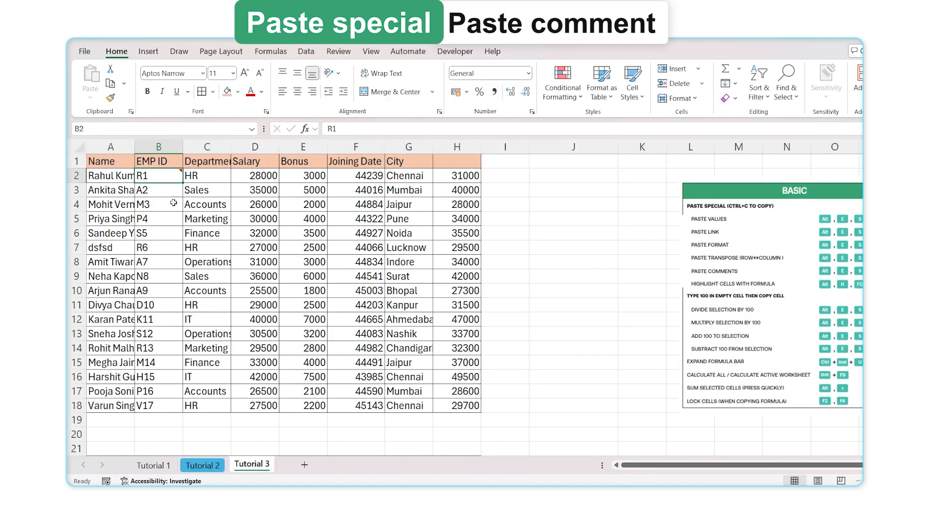
pyautogui.hotkey('ctrl', 'c')
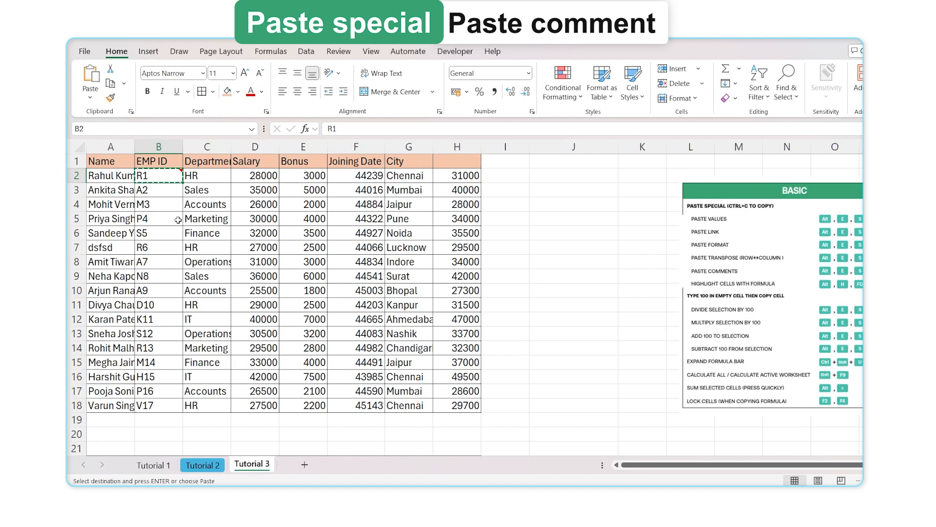
pyautogui.click(547, 191)
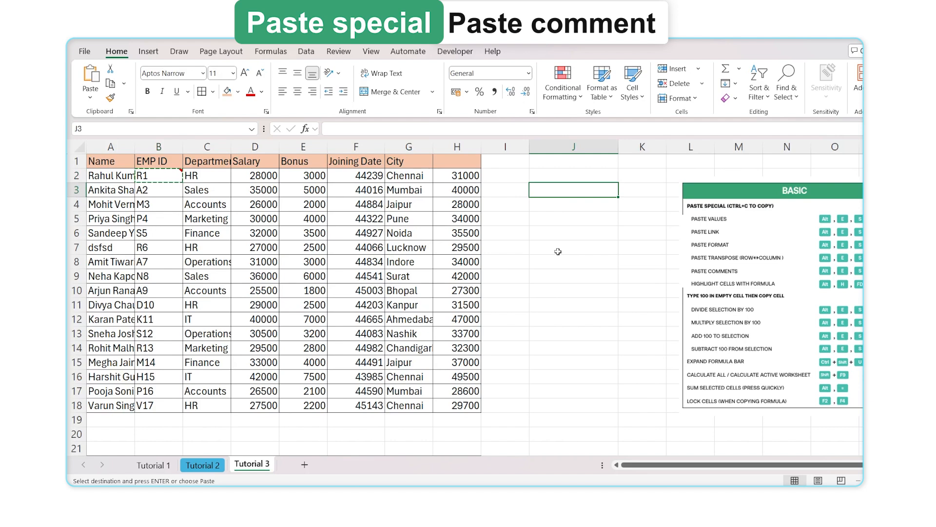
pyautogui.press('alt')
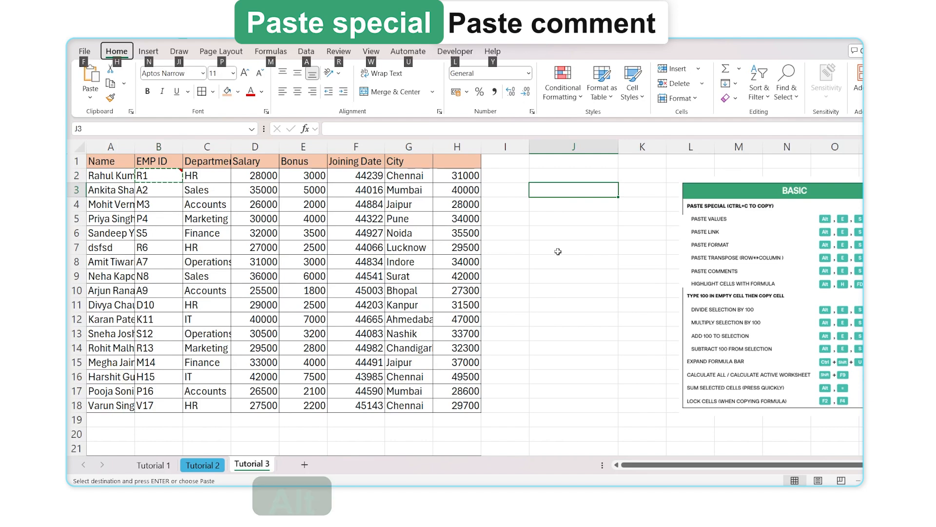
pyautogui.press('e')
pyautogui.press('s')
pyautogui.press('c')
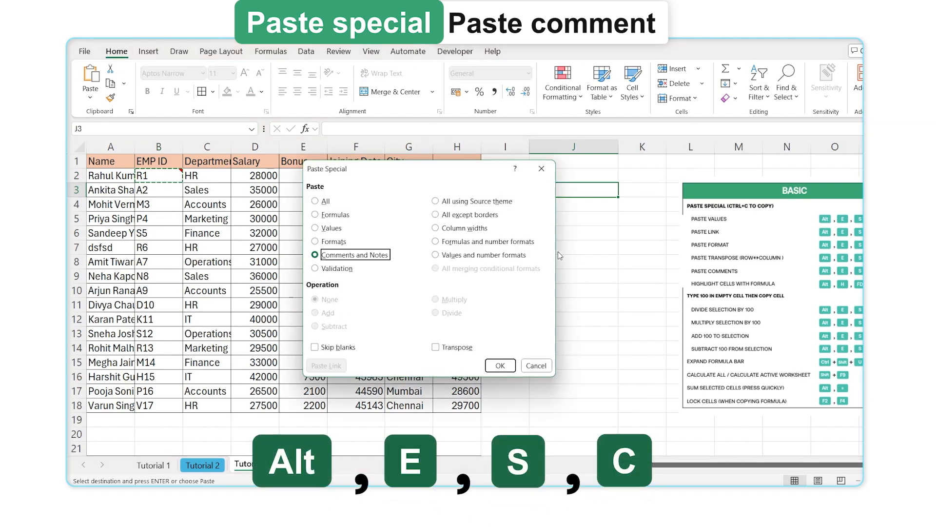
pyautogui.click(502, 365)
pyautogui.moveTo(597, 189)
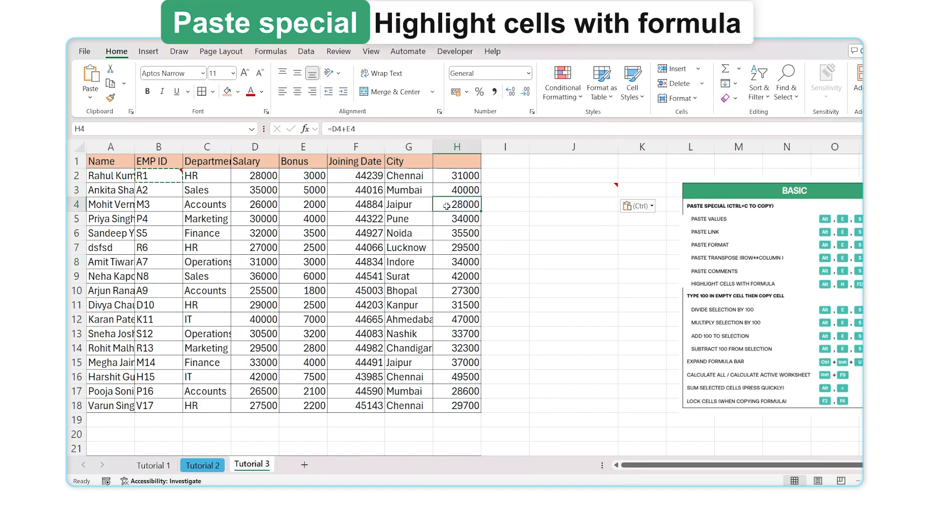
# Check H9's formula, select A1:H18, and use Find & Select > Formulas to pick H2:H18
pyautogui.click(458, 272)
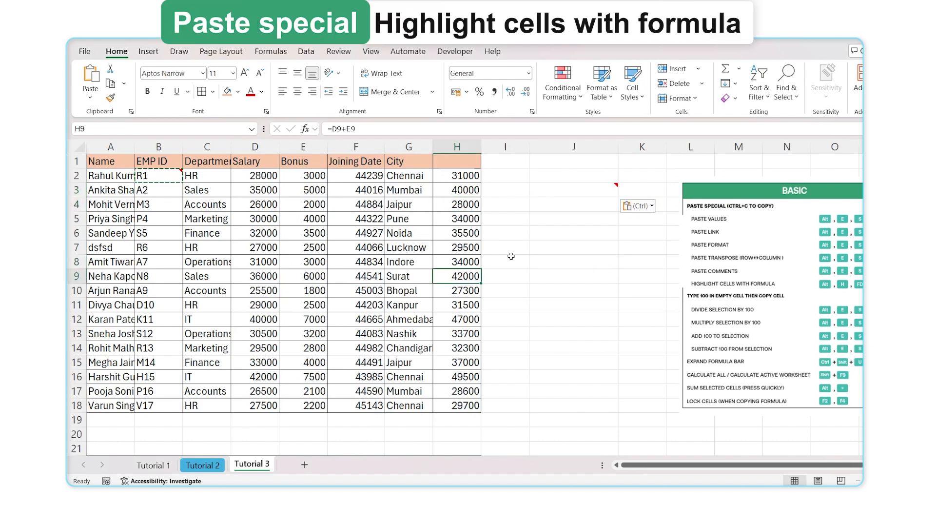
pyautogui.moveTo(100, 162); pyautogui.dragTo(466, 414)
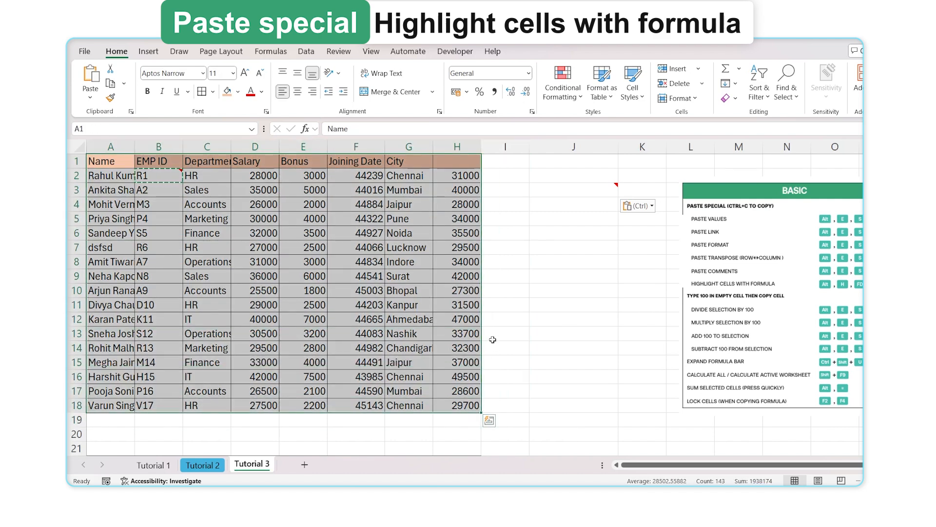
pyautogui.press('alt')
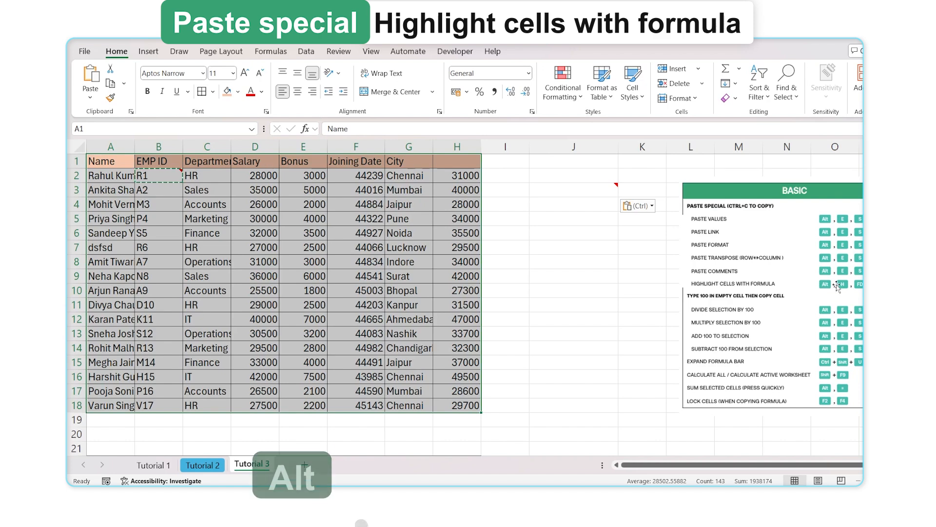
pyautogui.press('h')
pyautogui.press('f')
pyautogui.press('d')
pyautogui.press('u')
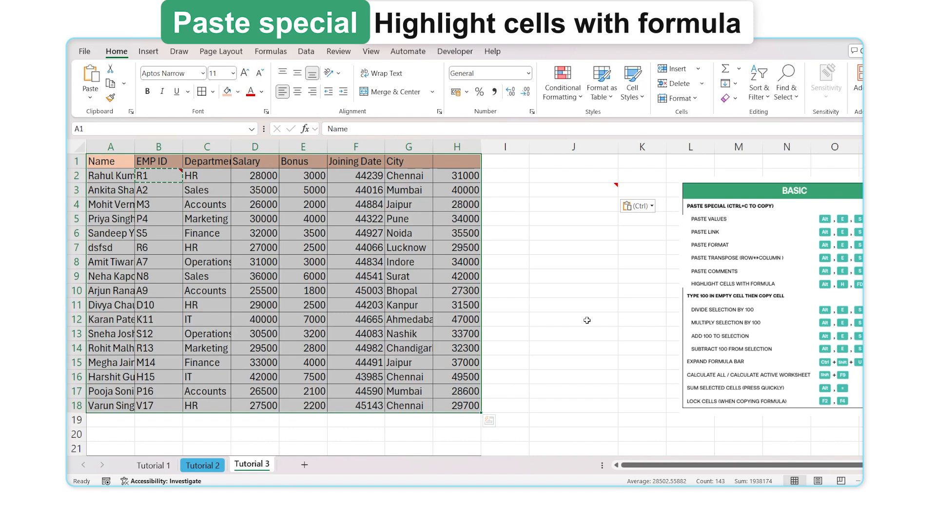
pyautogui.press('alt')
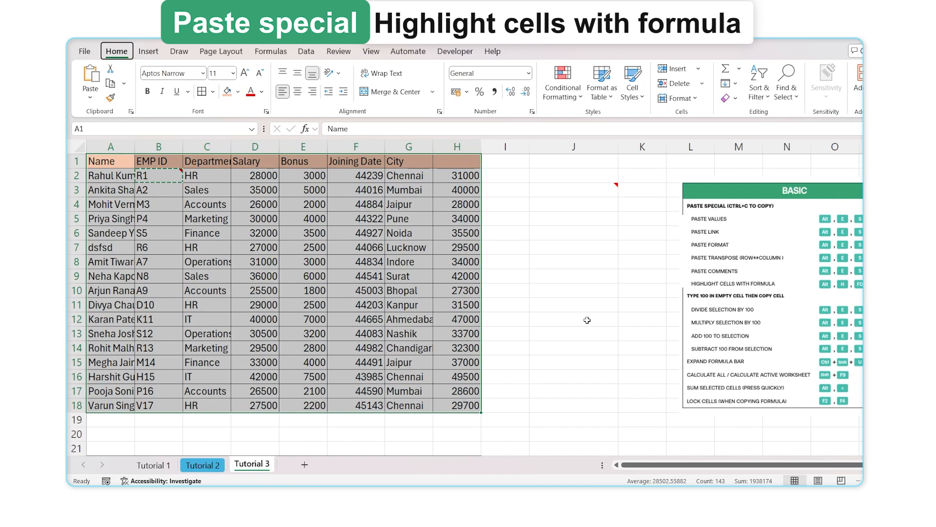
pyautogui.press('h')
pyautogui.press('f')
pyautogui.press('d')
pyautogui.press('u')
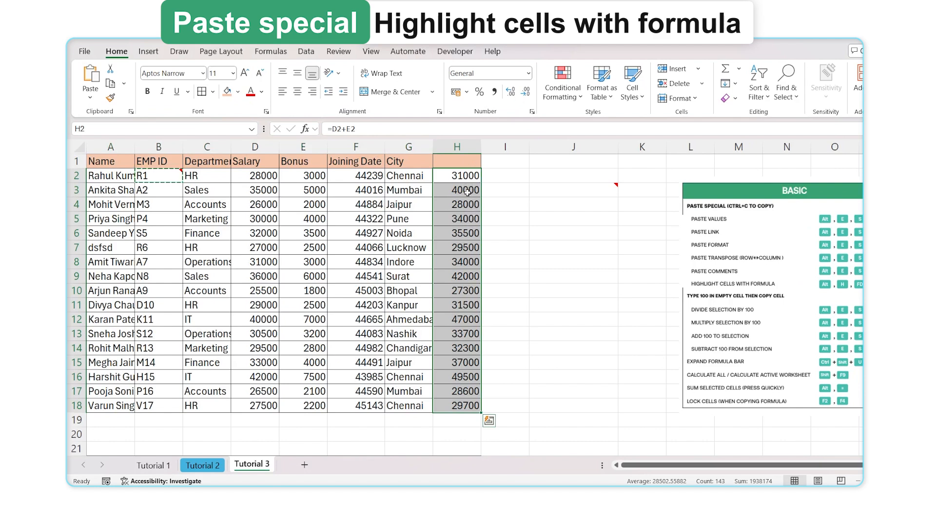
# Cancel the B2 copy, reselect the table with Ctrl+A, and again select only formula cells H2:H18
pyautogui.click(508, 216)
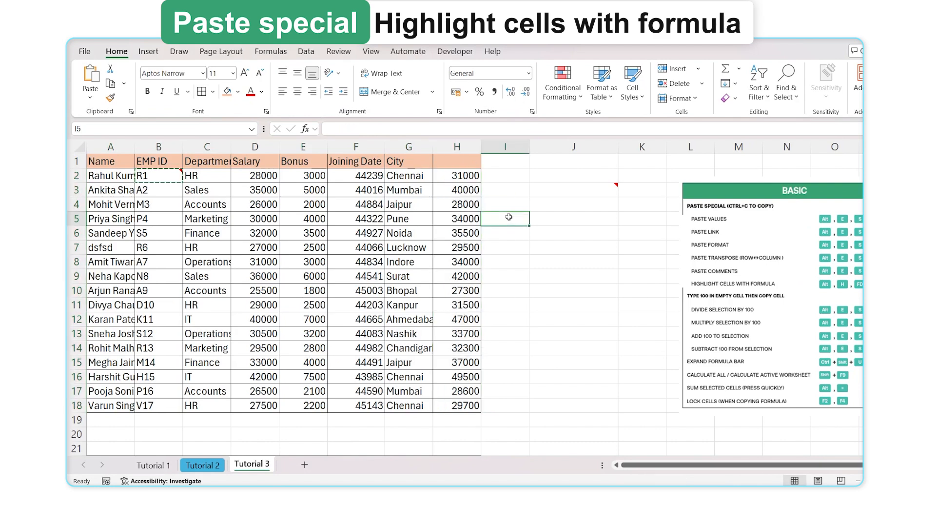
pyautogui.press('Escape')
pyautogui.click(213, 233)
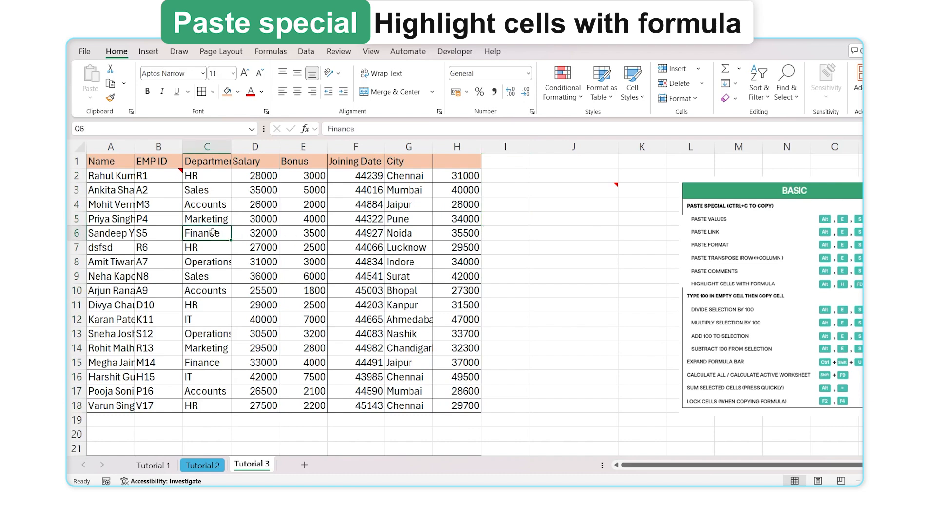
pyautogui.hotkey('ctrl', 'a')
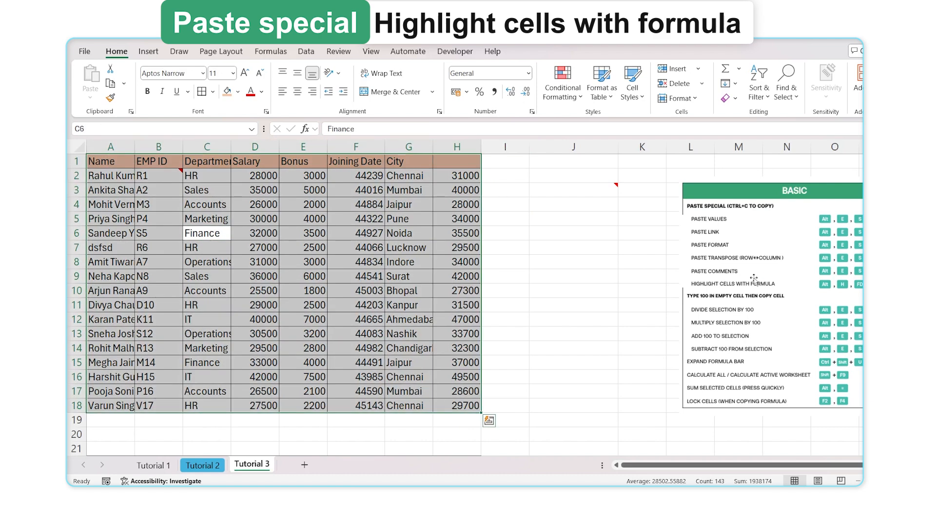
pyautogui.press('alt')
pyautogui.press('h')
pyautogui.press('f')
pyautogui.press('d')
pyautogui.press('u')
pyautogui.press('h')
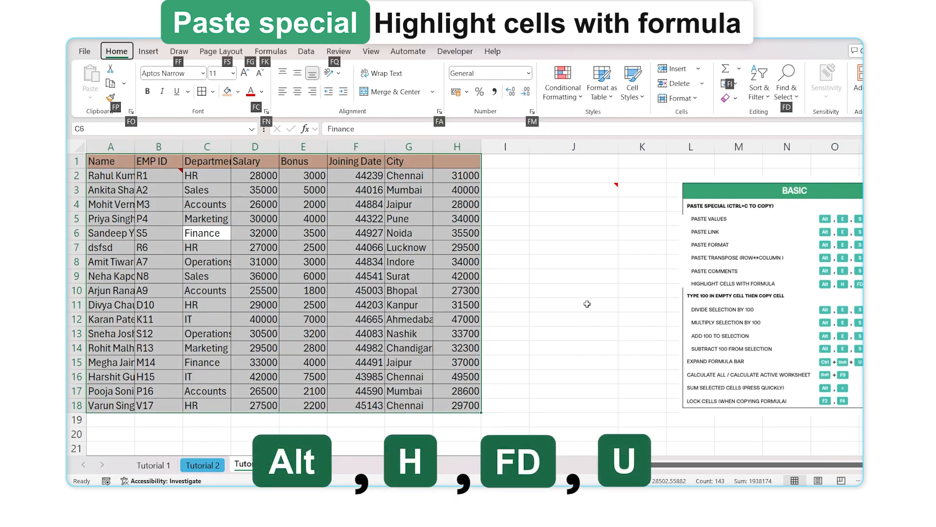
pyautogui.press('f')
pyautogui.press('d')
pyautogui.press('u')
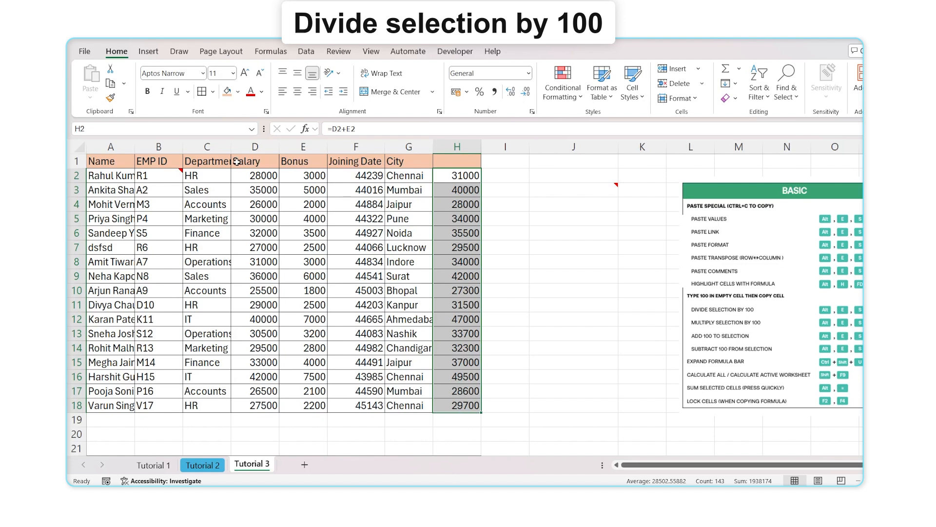
# Copy the Salary and Bonus columns D1:E18
pyautogui.moveTo(247, 161); pyautogui.dragTo(287, 409)
pyautogui.hotkey('ctrl', 'c')
pyautogui.scroll(-9, 287, 409)
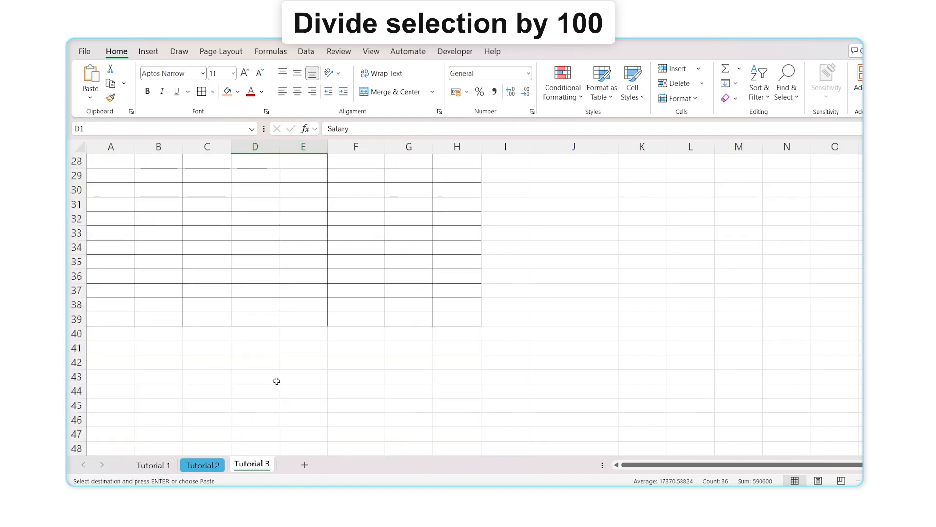
pyautogui.scroll(5, 560, 279)
pyautogui.click(560, 290)
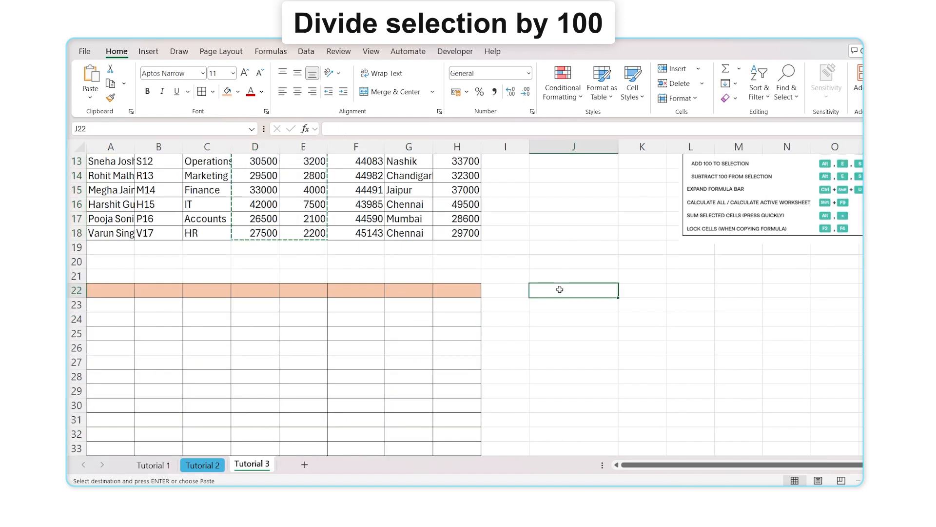
# Paste them at R2 beside the shortcuts card and select Bonus values S3:S10
pyautogui.scroll(3, 683, 424)
pyautogui.hscroll(5, 704, 464)
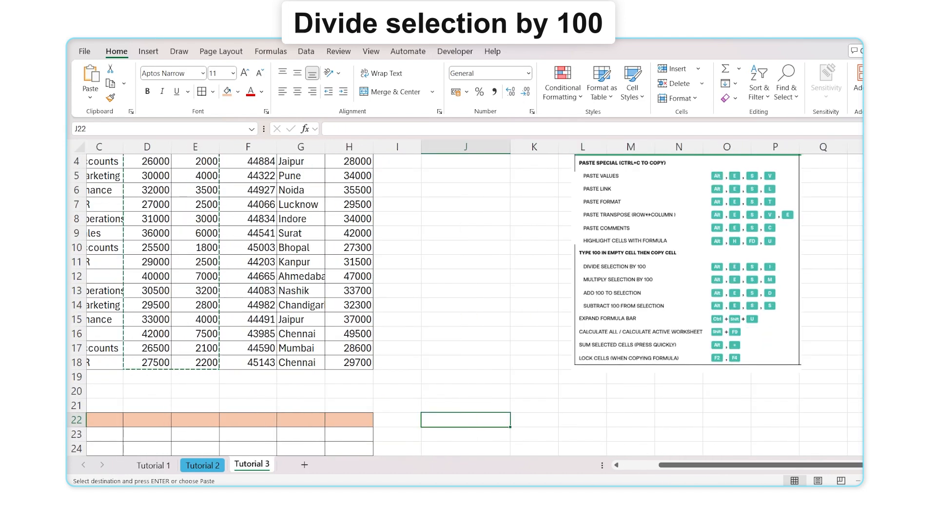
pyautogui.hscroll(3, 473, 293)
pyautogui.scroll(1, 473, 293)
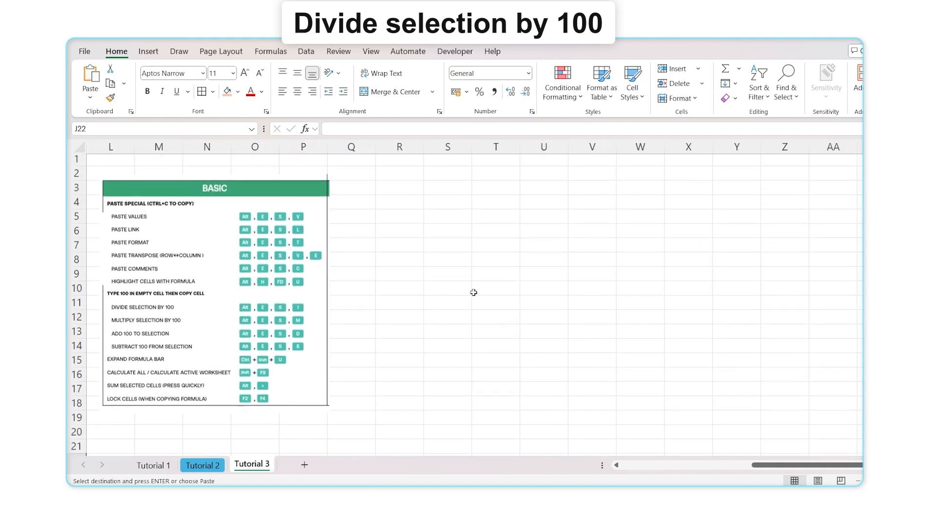
pyautogui.click(411, 173)
pyautogui.hotkey('ctrl', 'v')
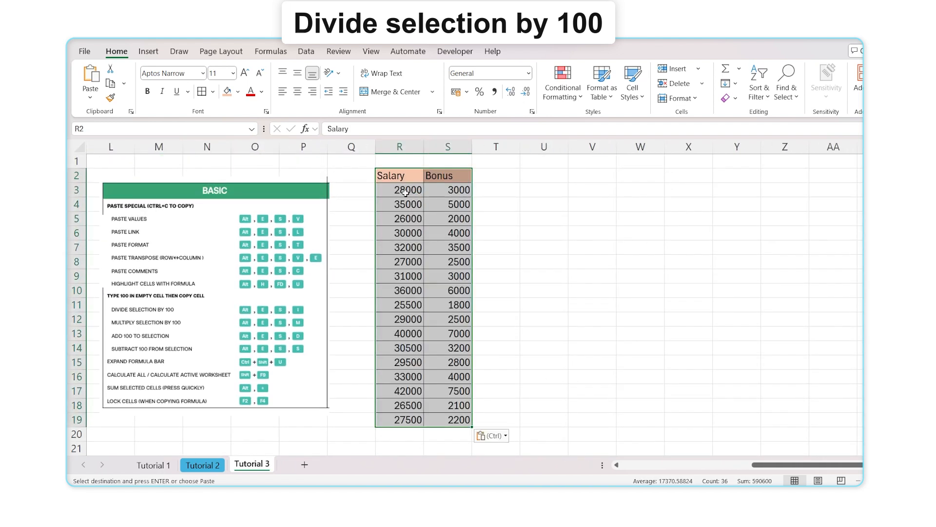
pyautogui.click(447, 197)
pyautogui.moveTo(447, 197); pyautogui.dragTo(451, 294)
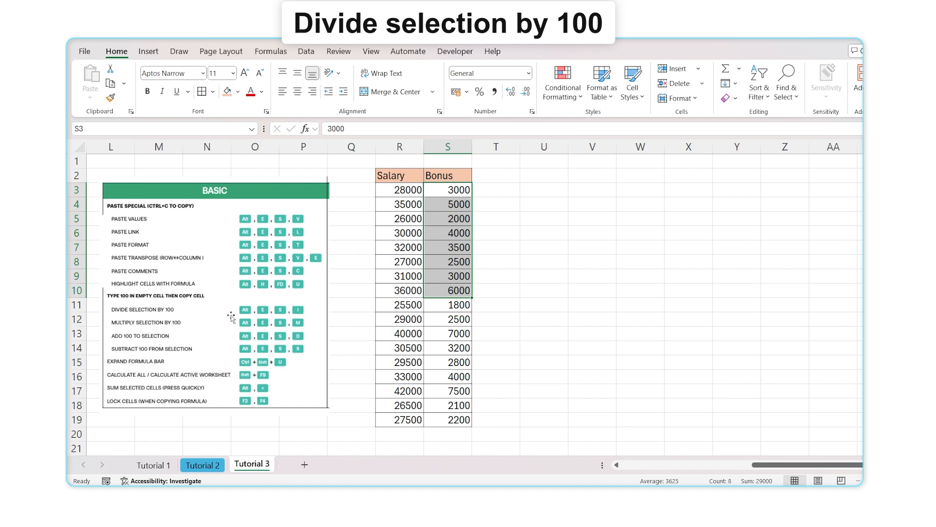
# Enter the helper value 100 in cell U2 and copy it
pyautogui.click(534, 177)
pyautogui.write('100')
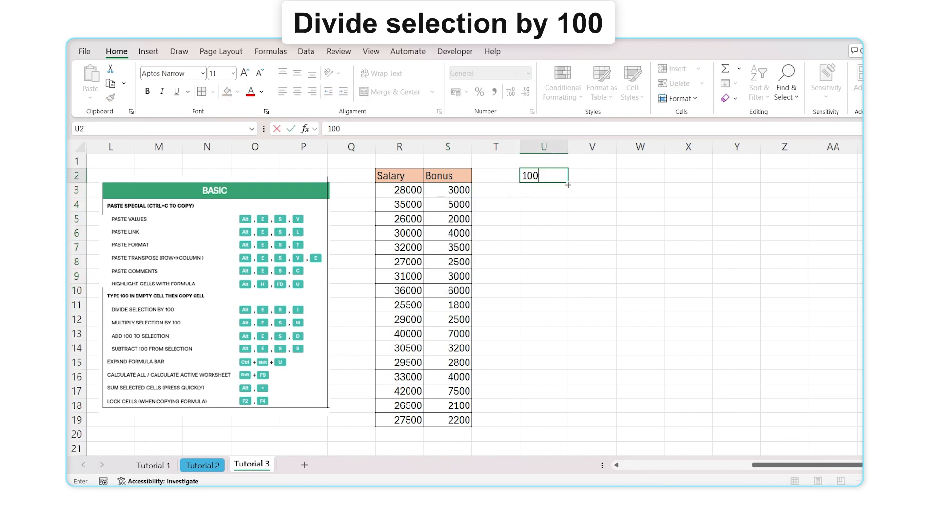
pyautogui.press('Return')
pyautogui.moveTo(449, 190); pyautogui.dragTo(449, 418)
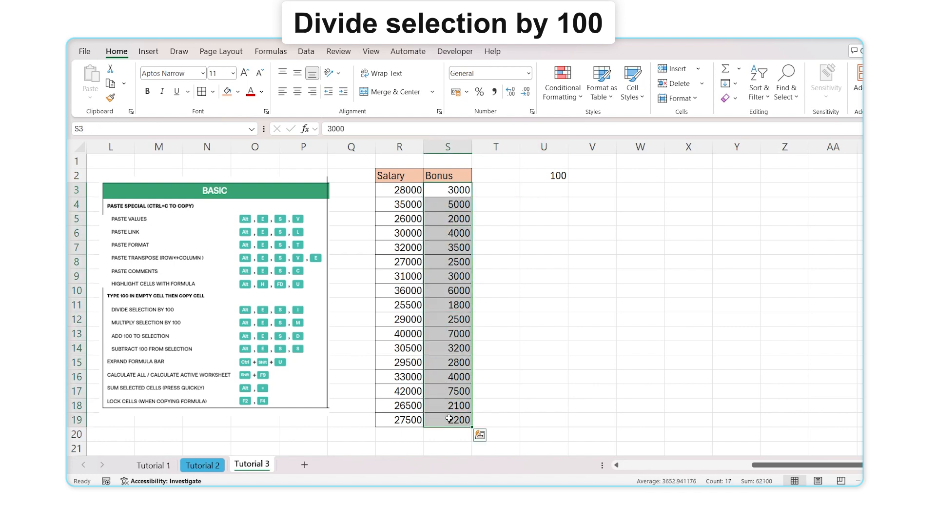
pyautogui.click(566, 238)
pyautogui.click(542, 177)
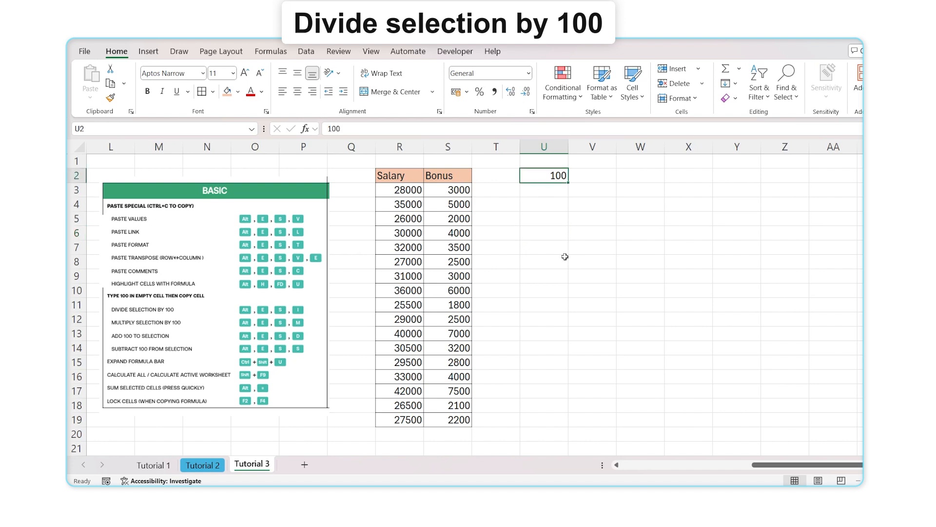
pyautogui.hotkey('ctrl', 'c')
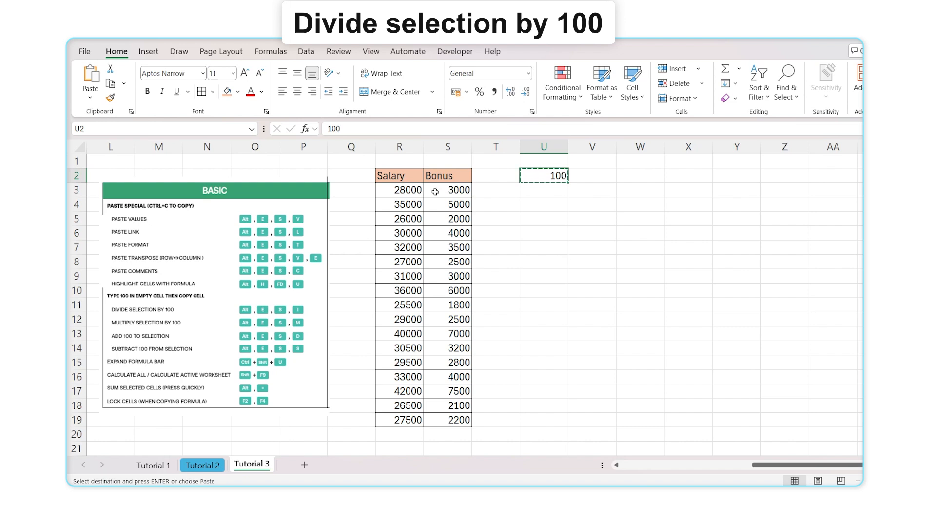
# Divide the Bonus values S3:S19 by the copied 100 with Paste Special Divide
pyautogui.moveTo(435, 191); pyautogui.dragTo(447, 421)
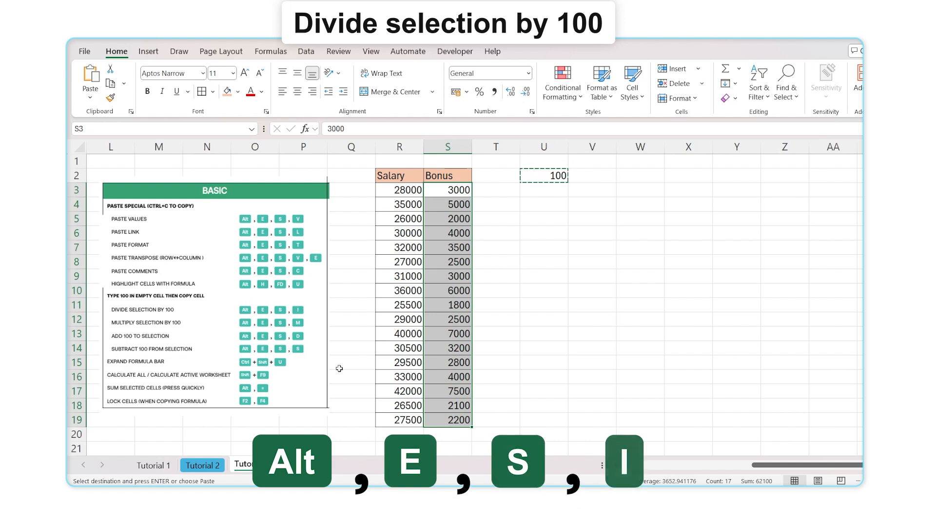
pyautogui.press('alt')
pyautogui.press('e')
pyautogui.press('s')
pyautogui.press('i')
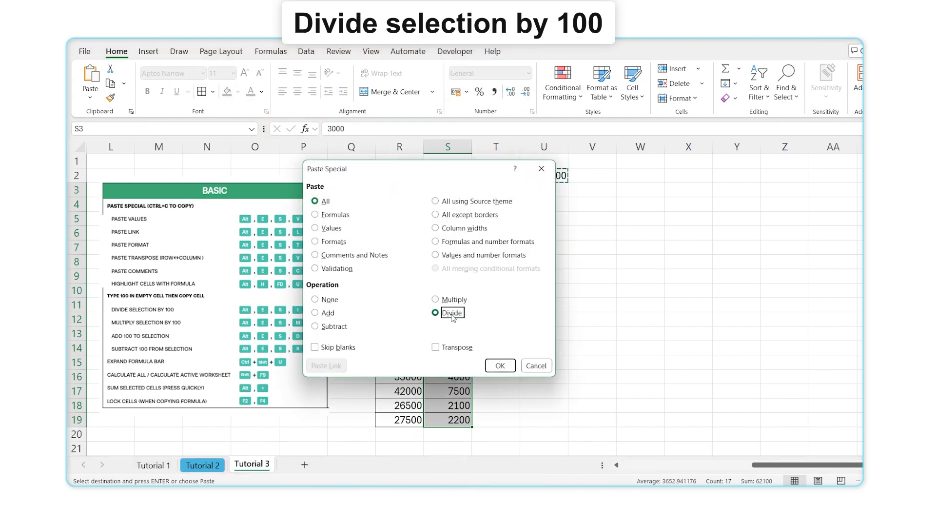
pyautogui.click(510, 366)
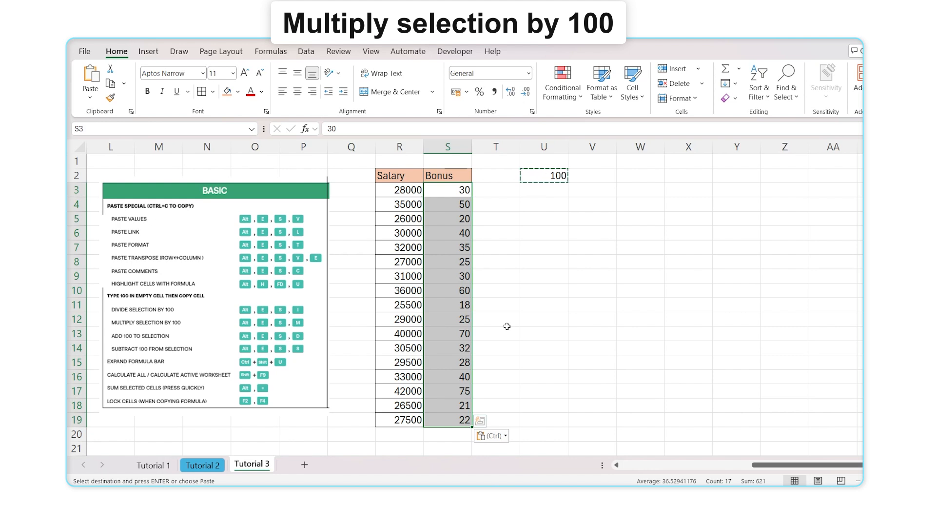
# Multiply the Bonus values S3:S19 by 100 with Paste Special Multiply
pyautogui.press('alt')
pyautogui.press('e')
pyautogui.press('s')
pyautogui.press('m')
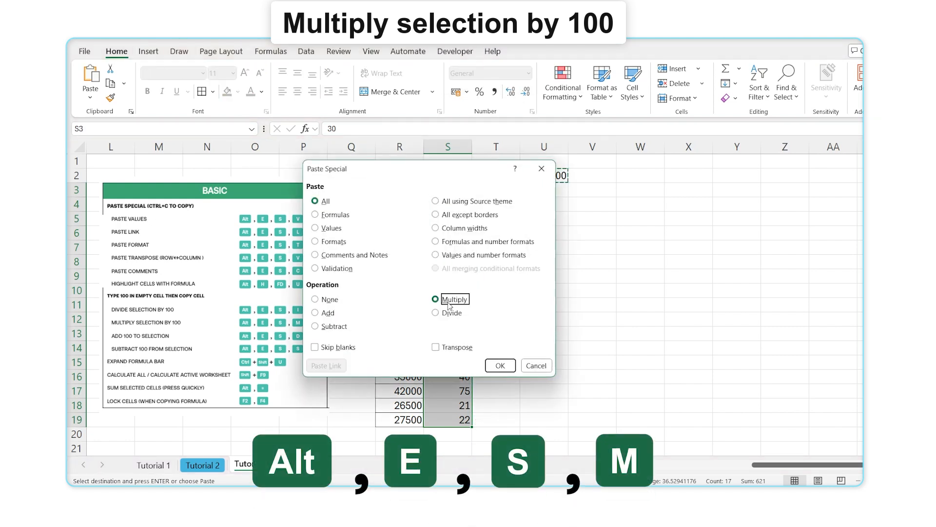
pyautogui.click(502, 367)
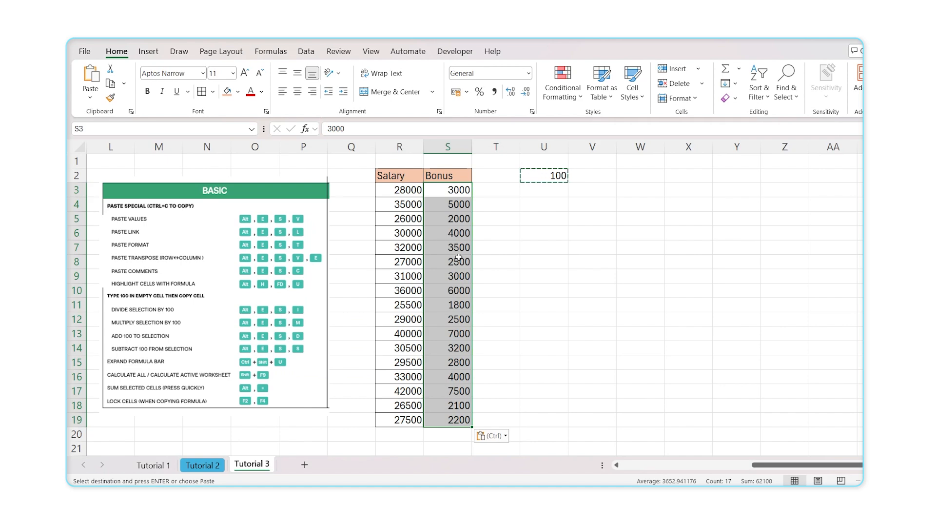
# Add 100 to each Bonus value with Paste Special Add
pyautogui.press('alt')
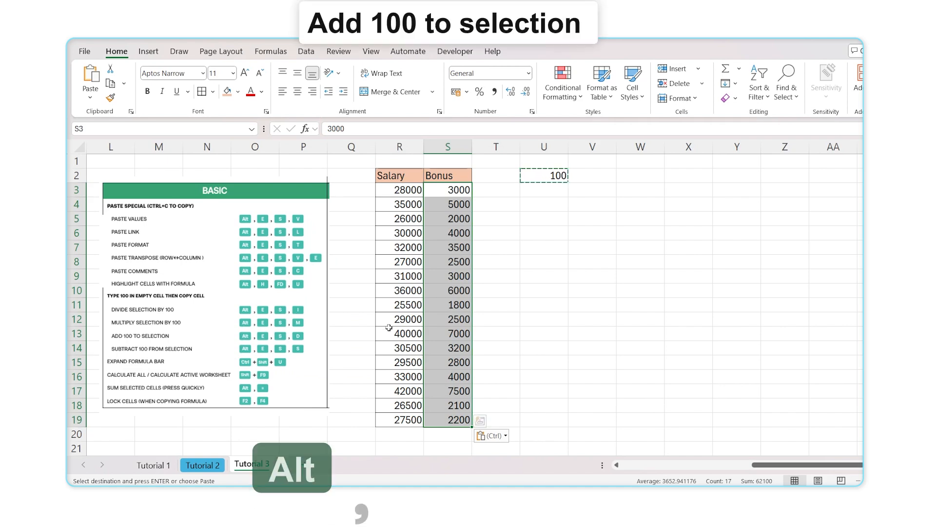
pyautogui.press('e')
pyautogui.press('s')
pyautogui.press('d')
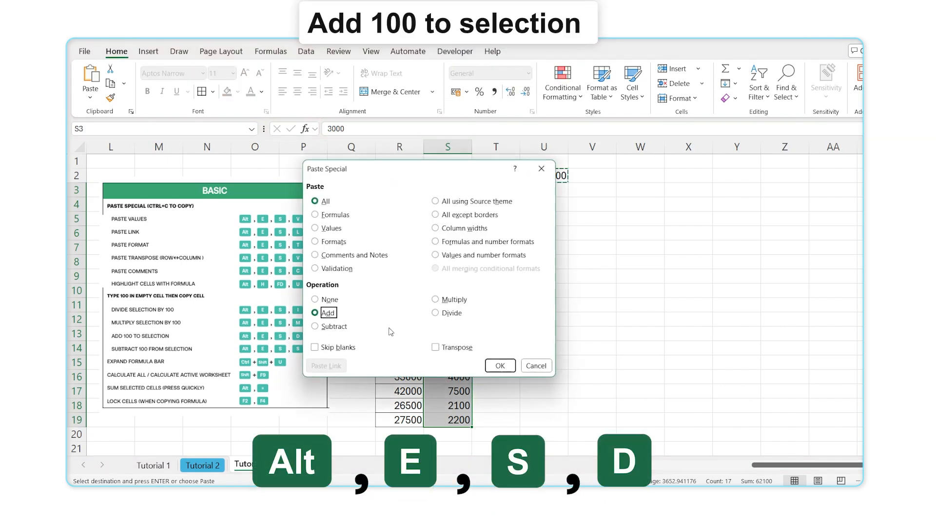
pyautogui.press('Return')
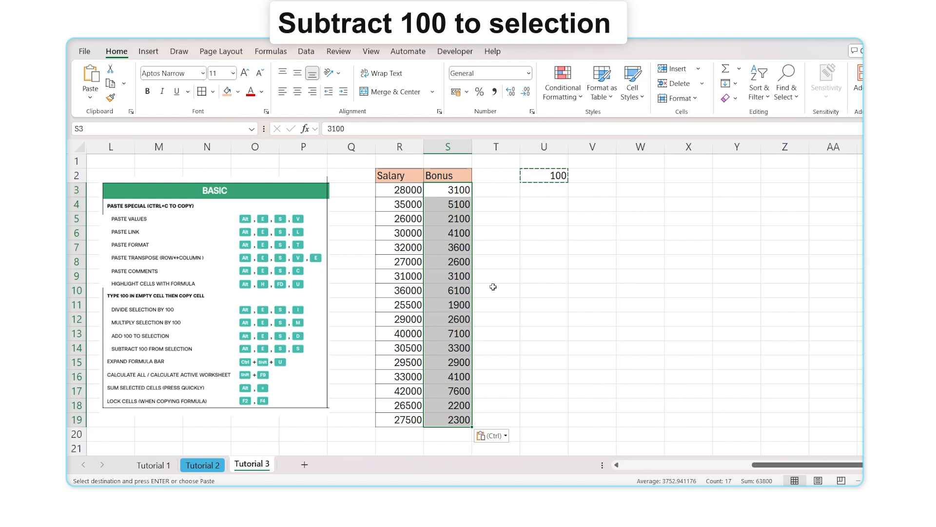
# Subtract 100 from each Bonus value with Paste Special Subtract, restoring the originals
pyautogui.press('alt')
pyautogui.press('e')
pyautogui.press('s')
pyautogui.press('s')
pyautogui.press('Return')
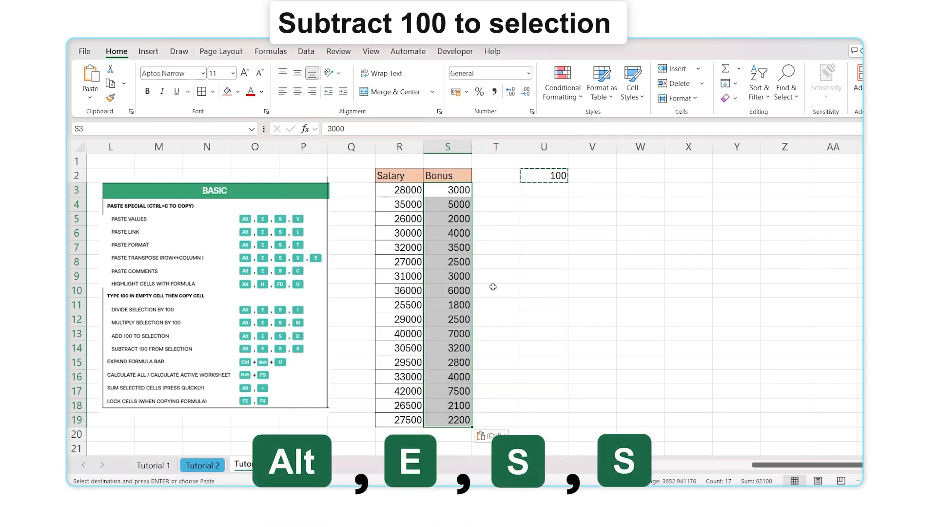
pyautogui.click(493, 287)
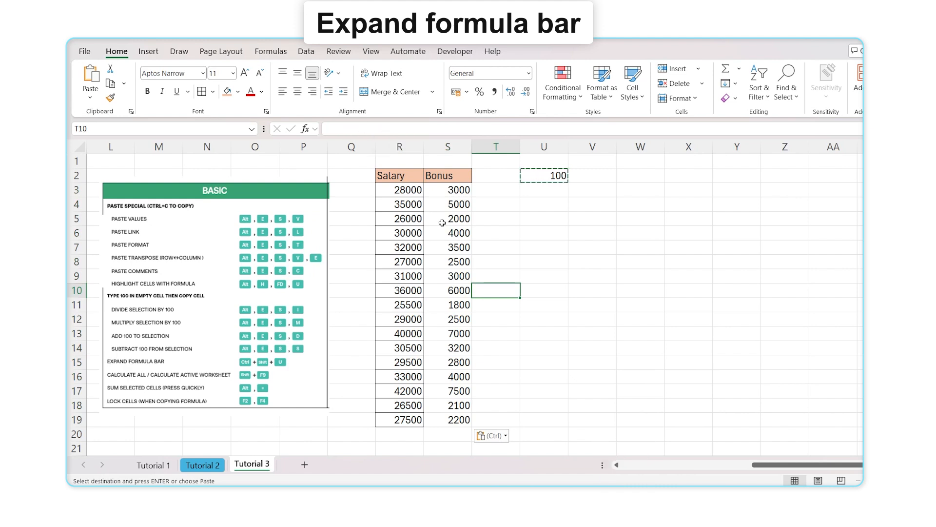
# Cancel the U2 copy and toggle the formula bar to two lines and back with Ctrl+Shift+U
pyautogui.click(532, 220)
pyautogui.press('Escape')
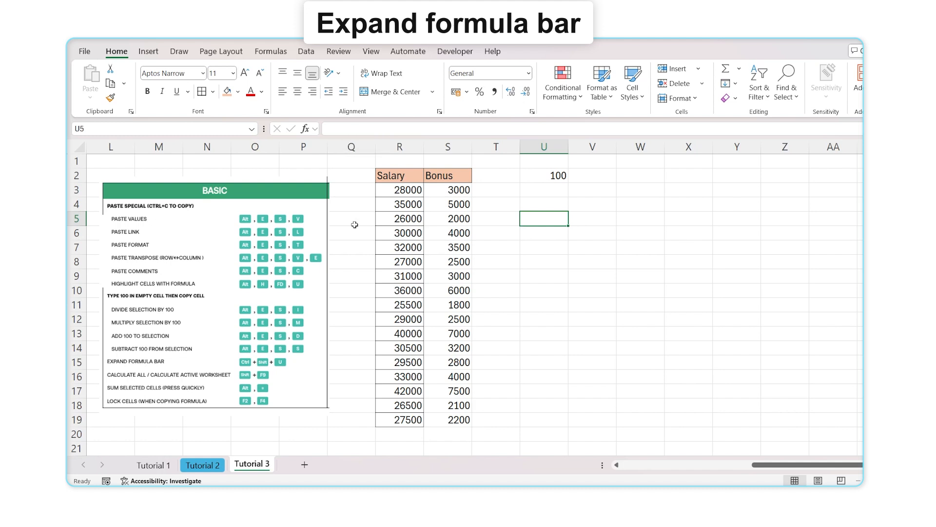
pyautogui.hotkey('ctrl', 'shift', 'u')
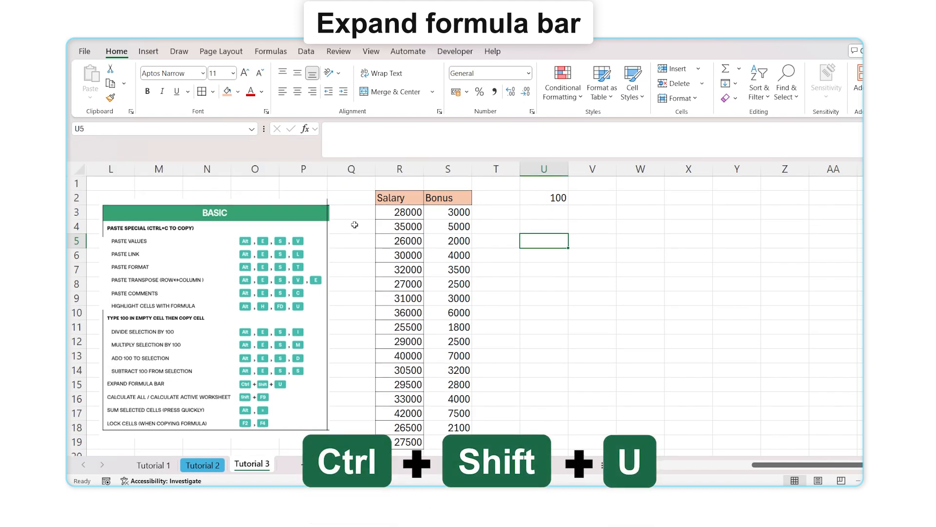
pyautogui.hotkey('ctrl', 'shift', 'u')
pyautogui.hotkey('ctrl', 'shift', 'u')
pyautogui.hotkey('ctrl', 'shift', 'u')
pyautogui.hotkey('ctrl', 'shift', 'u')
pyautogui.hotkey('ctrl', 'shift', 'u')
pyautogui.hotkey('ctrl', 'shift', 'u')
pyautogui.hotkey('ctrl', 'shift', 'u')
pyautogui.hotkey('ctrl', 'shift', 'u')
pyautogui.hotkey('ctrl', 'shift', 'u')
pyautogui.hotkey('ctrl', 'shift', 'u')
pyautogui.hotkey('ctrl', 'shift', 'u')
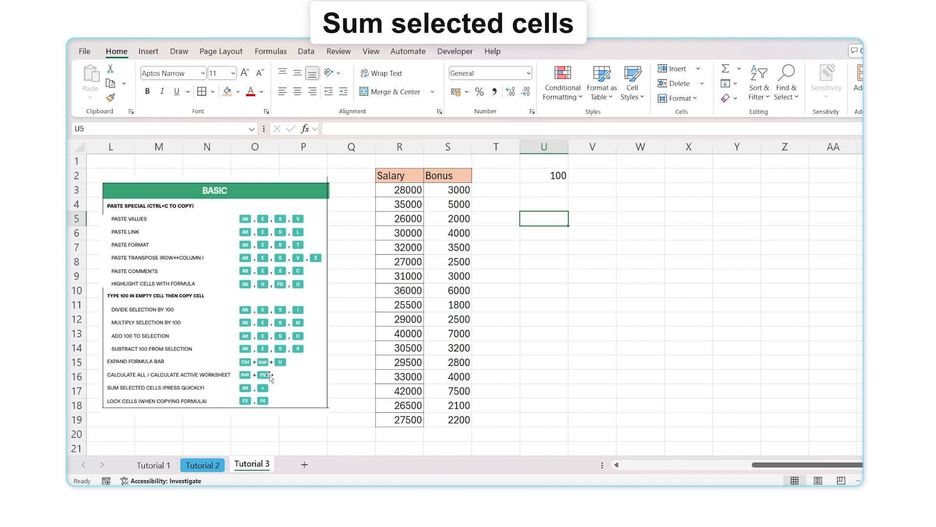
# AutoSum S3:S19 into S20 as =SUM(S3:S19), showing 62100
pyautogui.moveTo(462, 191); pyautogui.dragTo(463, 419)
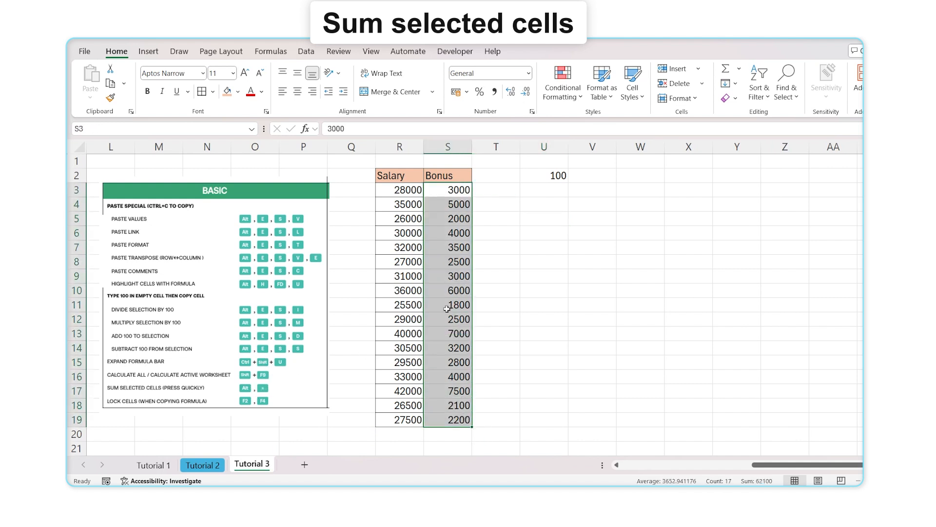
pyautogui.click(447, 434)
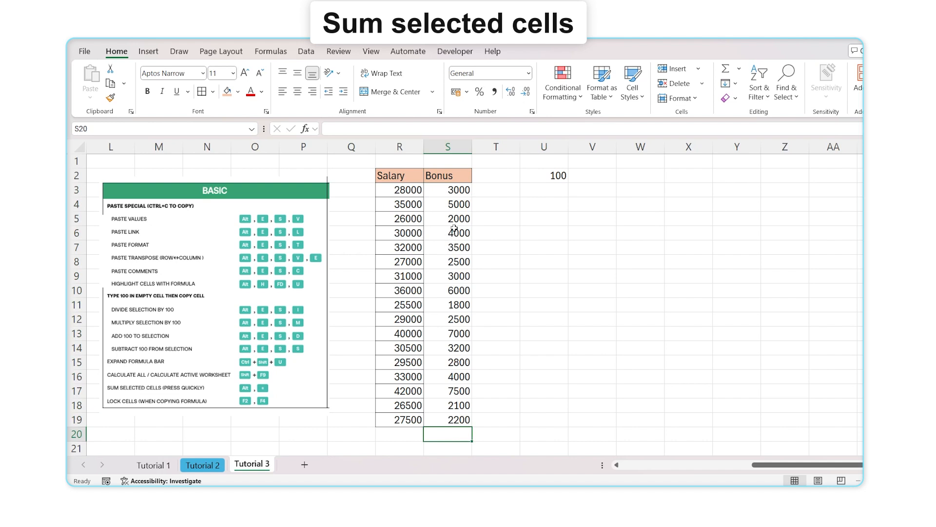
pyautogui.moveTo(452, 197); pyautogui.dragTo(456, 419)
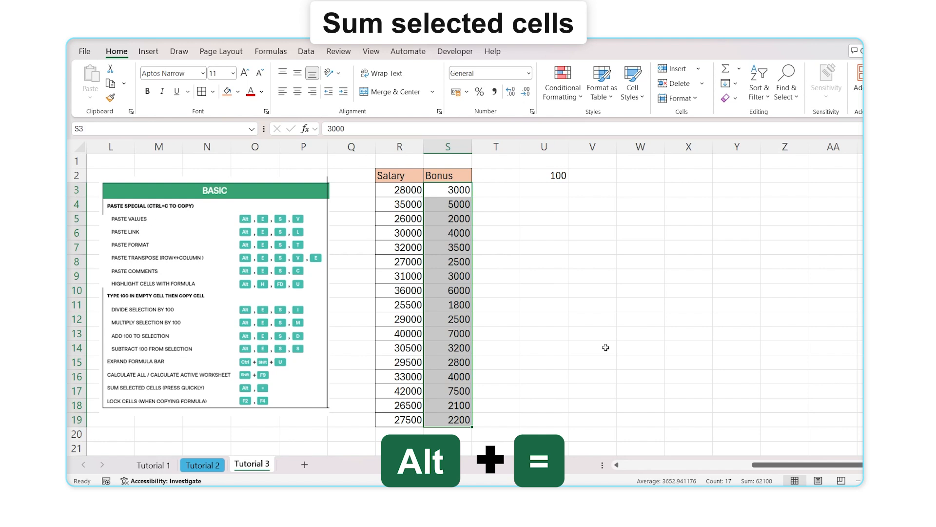
pyautogui.hotkey('alt', '=')
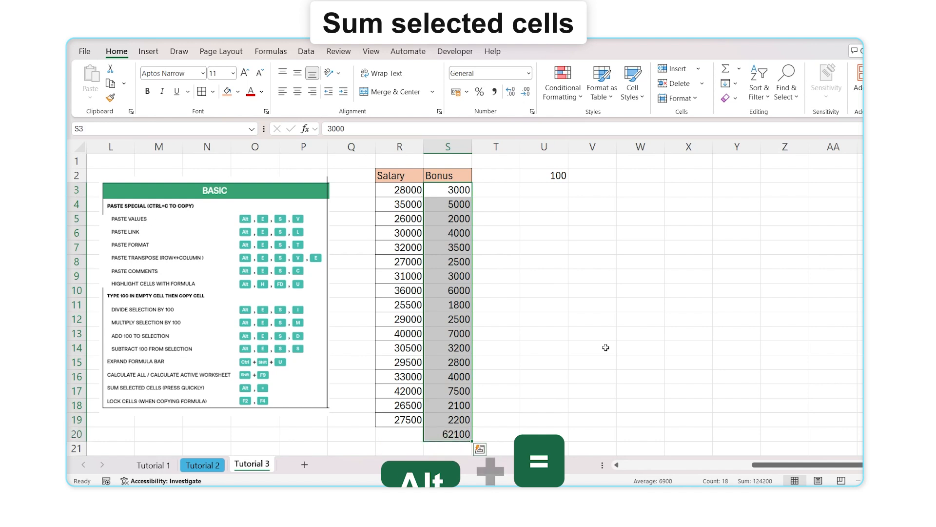
pyautogui.click(460, 435)
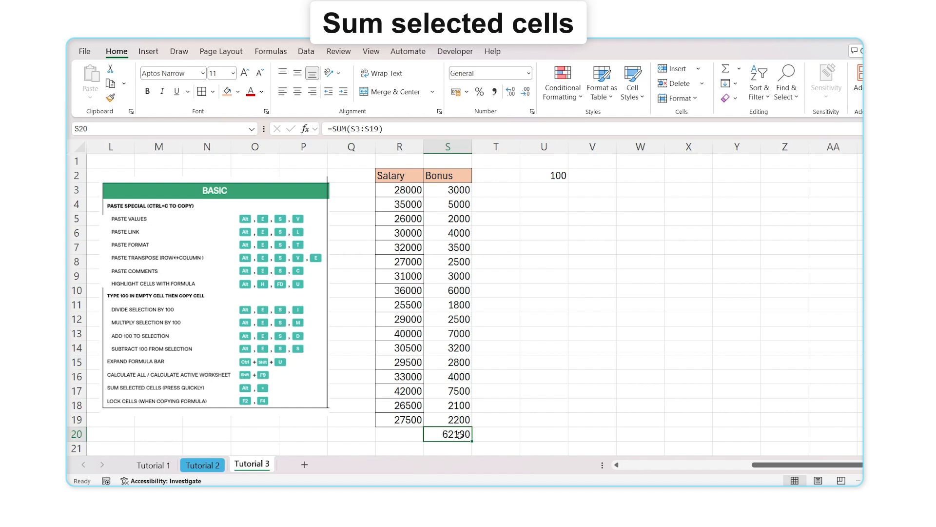
pyautogui.doubleClick(460, 434)
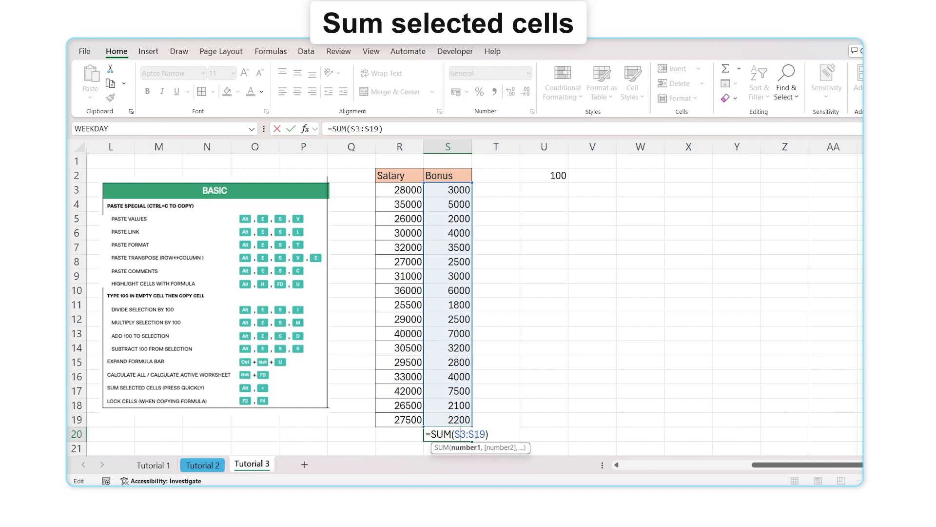
pyautogui.press('Return')
# Enter a first name in V7, overwrite it with a surname, then restore the first name
pyautogui.click(595, 253)
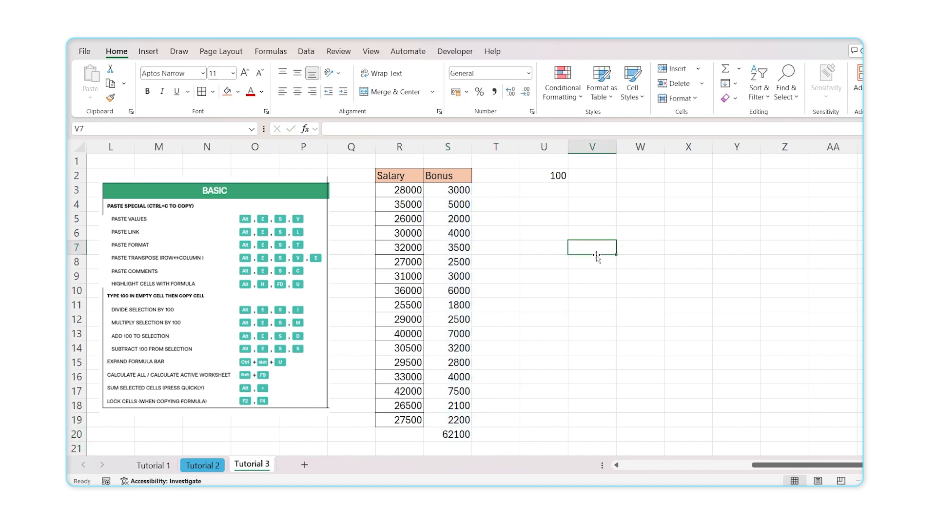
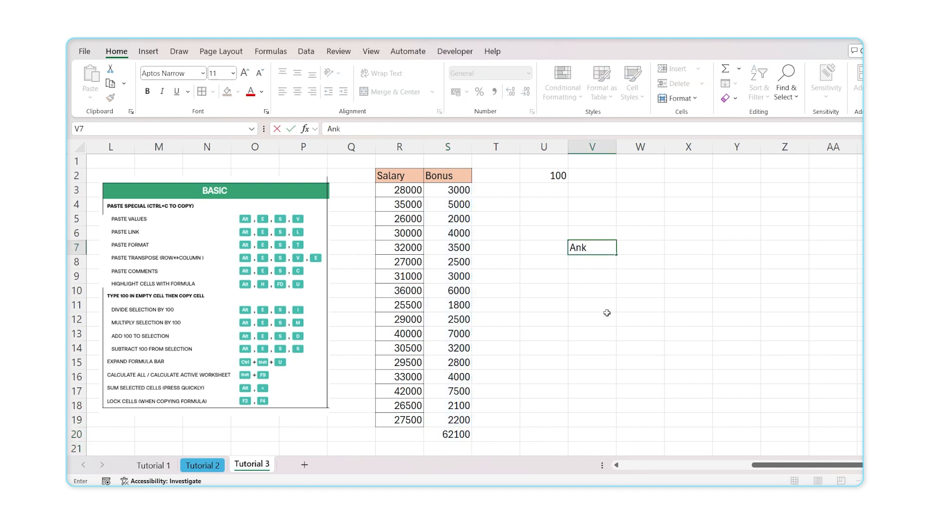
pyautogui.press('Return')
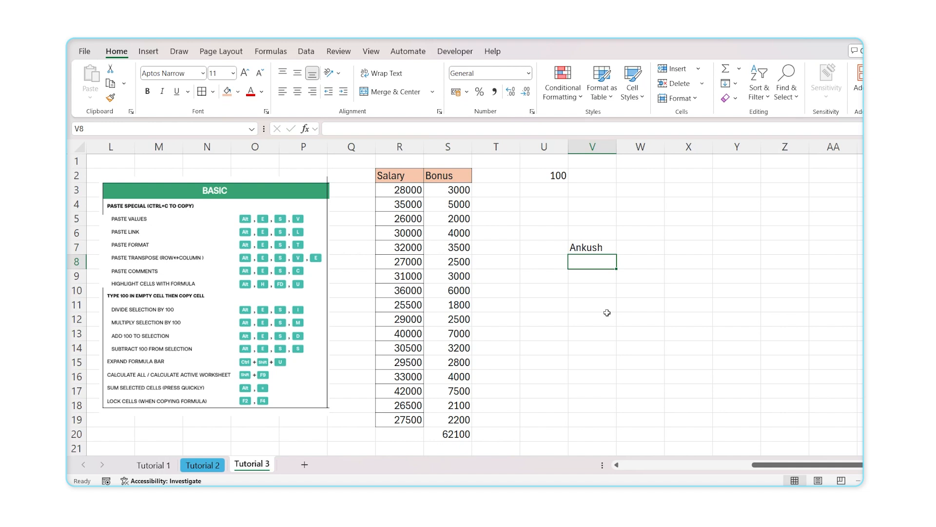
pyautogui.click(605, 243)
pyautogui.write('kumar')
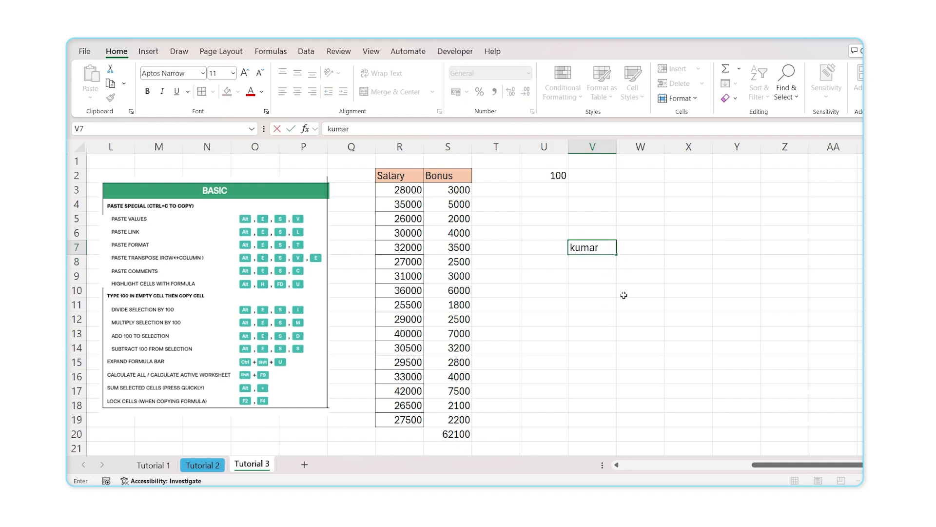
pyautogui.press('Return')
pyautogui.press('Up')
pyautogui.write('Ankush')
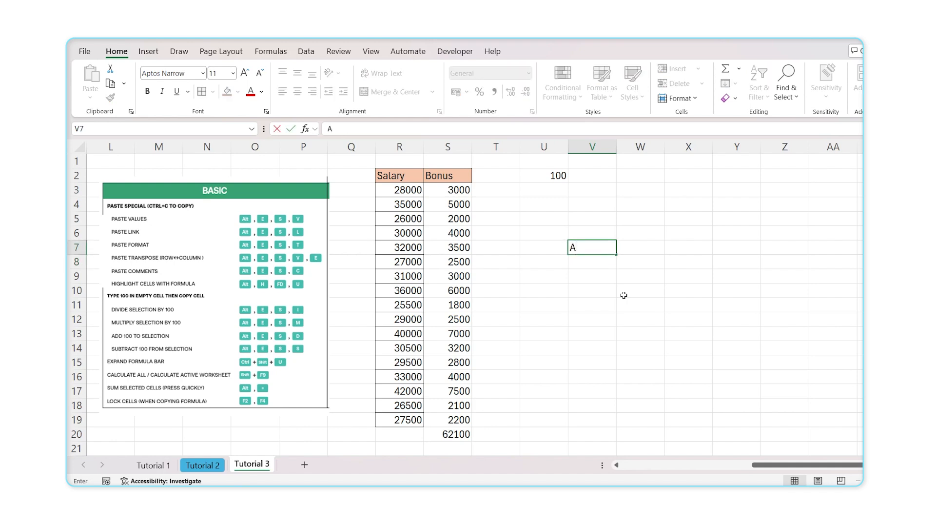
pyautogui.press('Return')
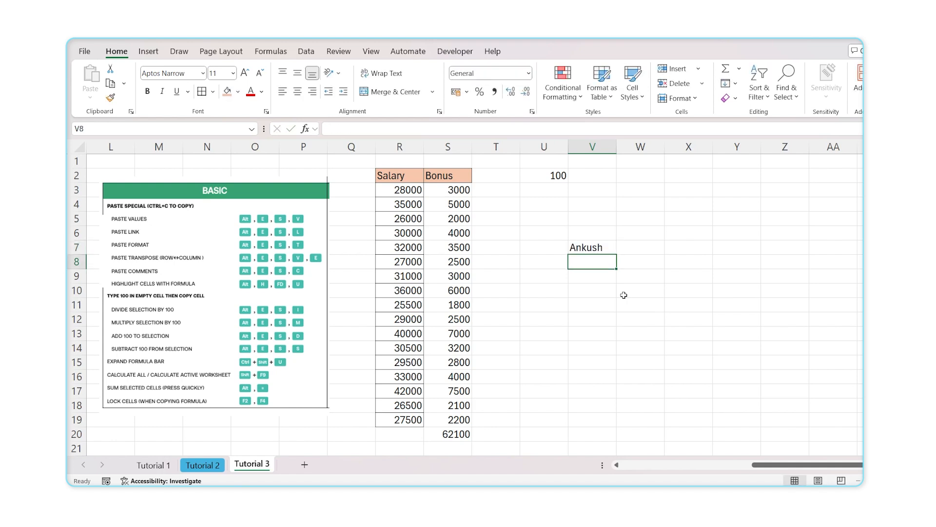
# Use F2 in-cell editing to append the surname to the first name in V7
pyautogui.press('Up')
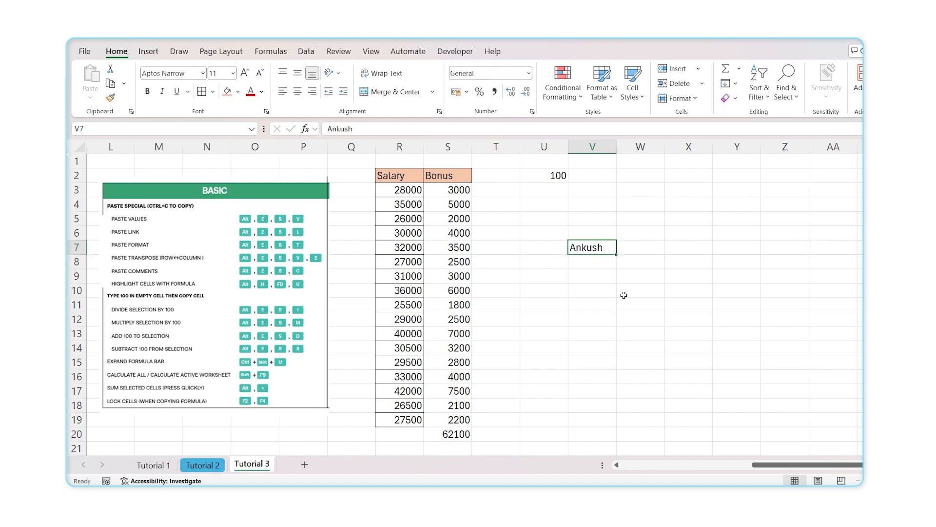
pyautogui.press('F2')
pyautogui.write('Kuma')
pyautogui.press('Return')
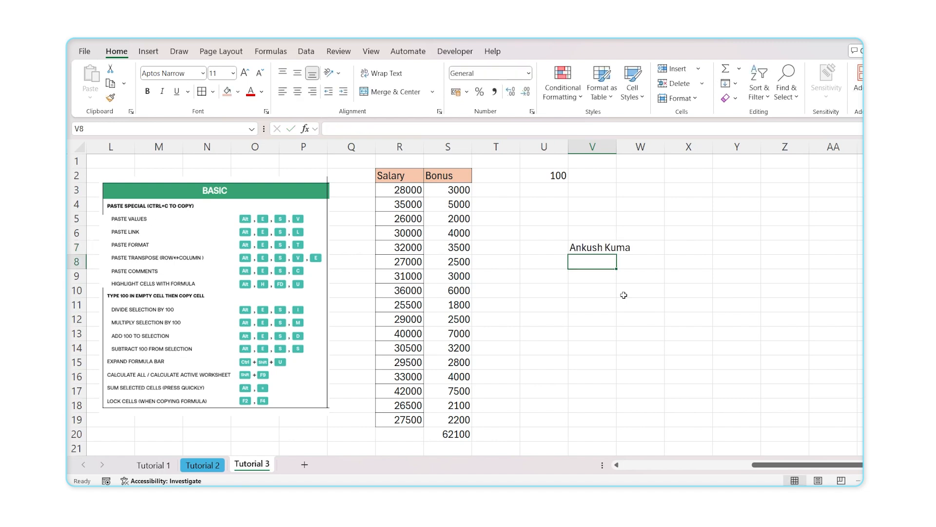
pyautogui.press('Up')
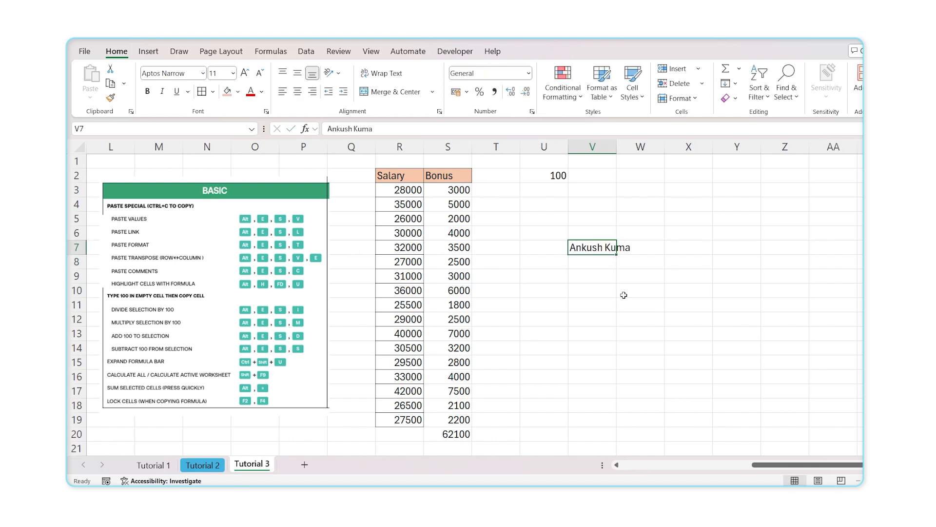
pyautogui.press('F2')
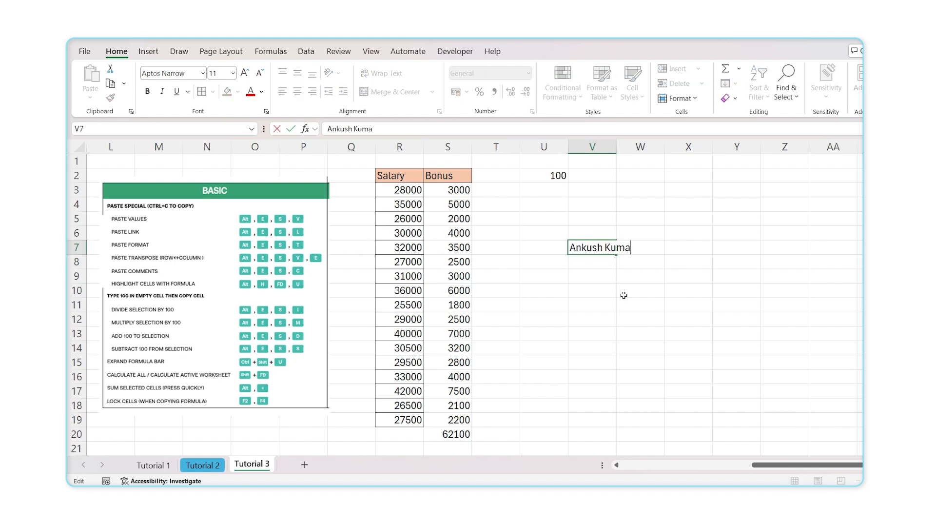
pyautogui.press('Return')
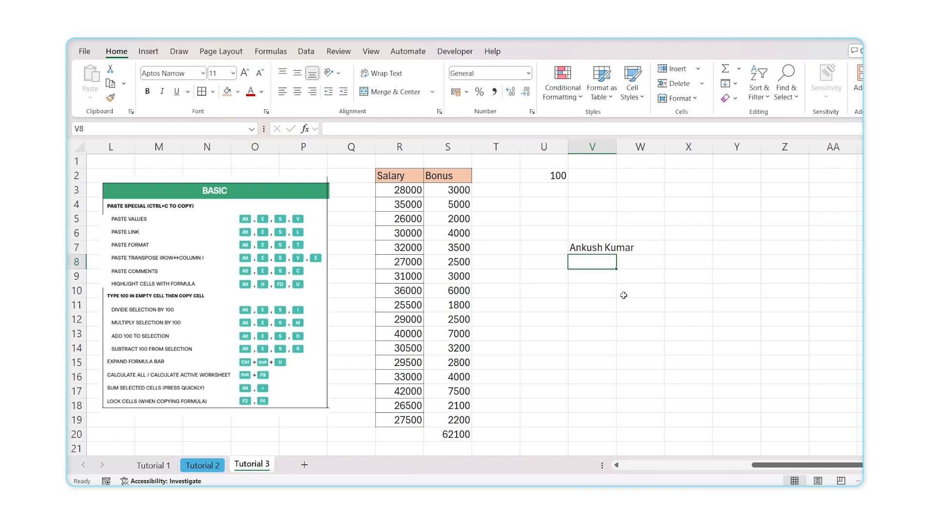
# Change the S20 total to =SUM($S$3:$S$19) by cycling the references with F4
pyautogui.click(450, 435)
pyautogui.hotkey('alt', '=')
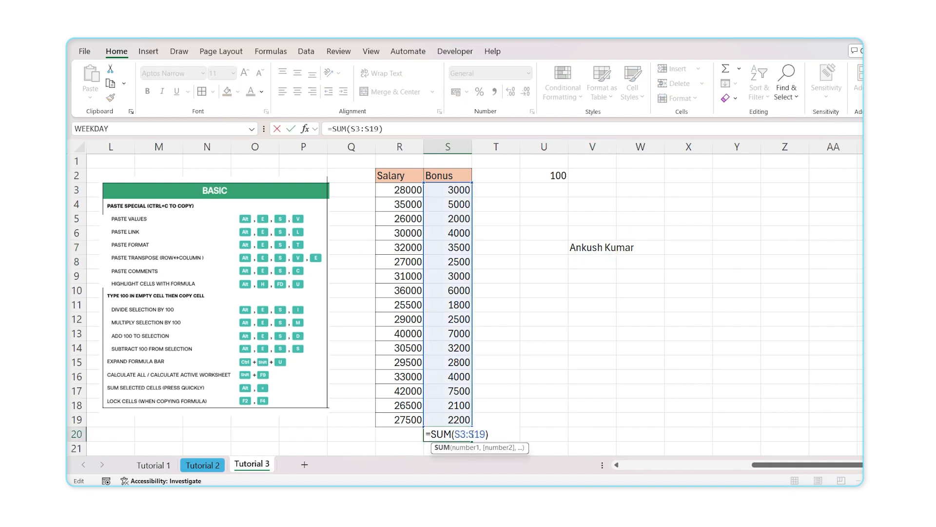
pyautogui.moveTo(456, 435); pyautogui.dragTo(486, 434)
pyautogui.moveTo(485, 434); pyautogui.dragTo(454, 435)
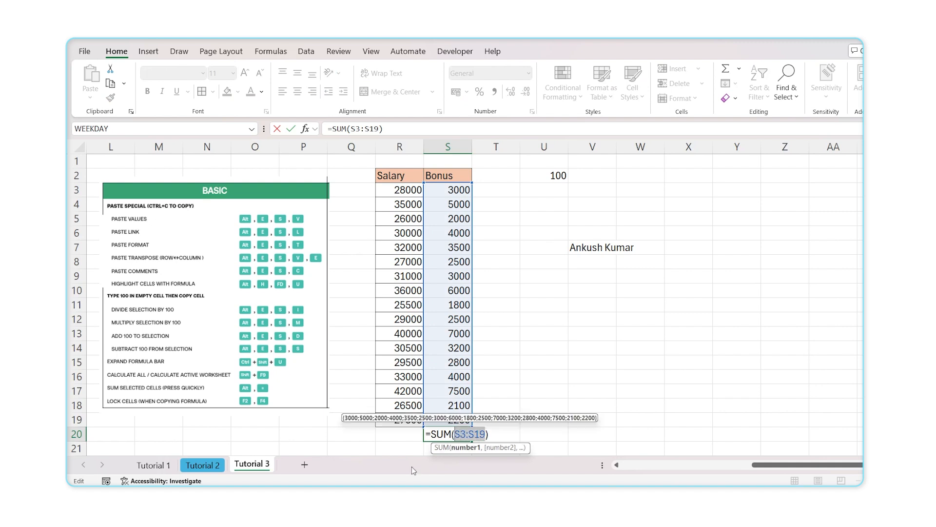
pyautogui.press('F4')
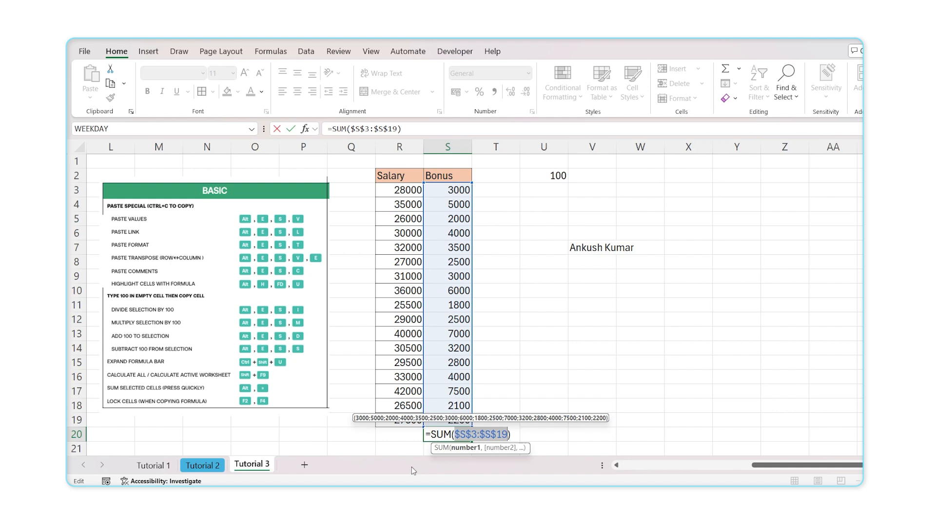
pyautogui.press('F4')
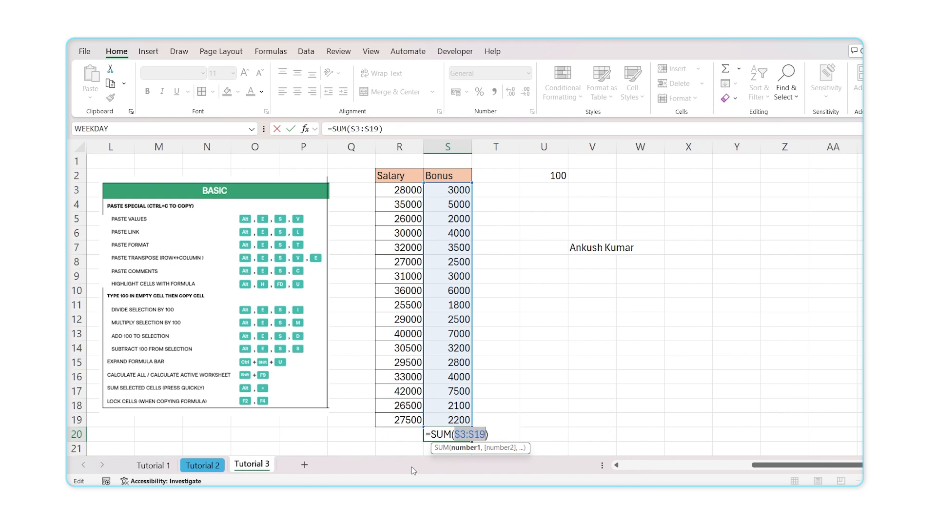
pyautogui.press('F4')
pyautogui.press('F4')
pyautogui.press('F4')
pyautogui.press('F4')
pyautogui.press('F4')
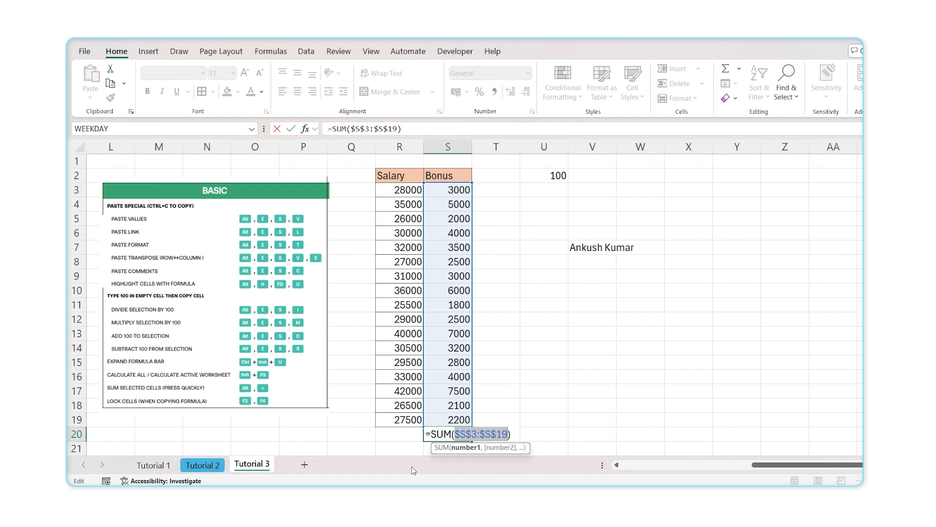
pyautogui.press('F4')
pyautogui.press('F4')
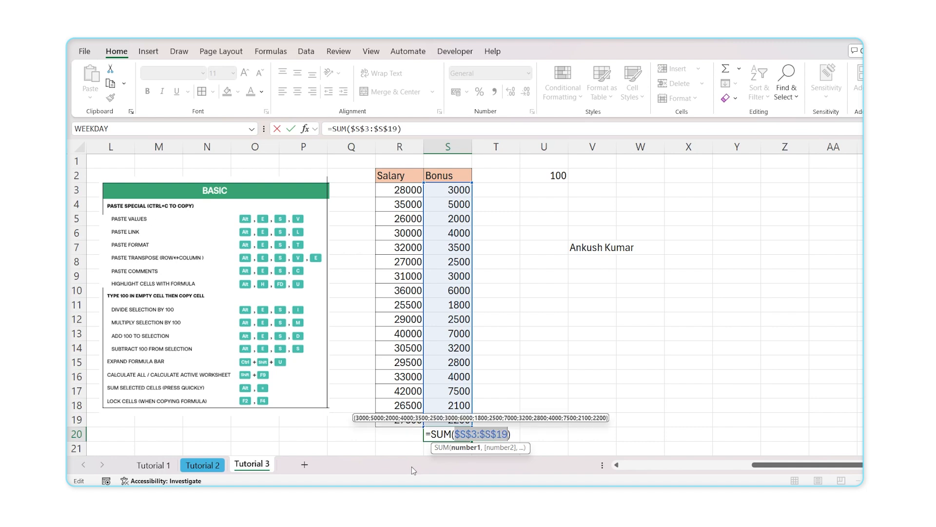
pyautogui.press('Return')
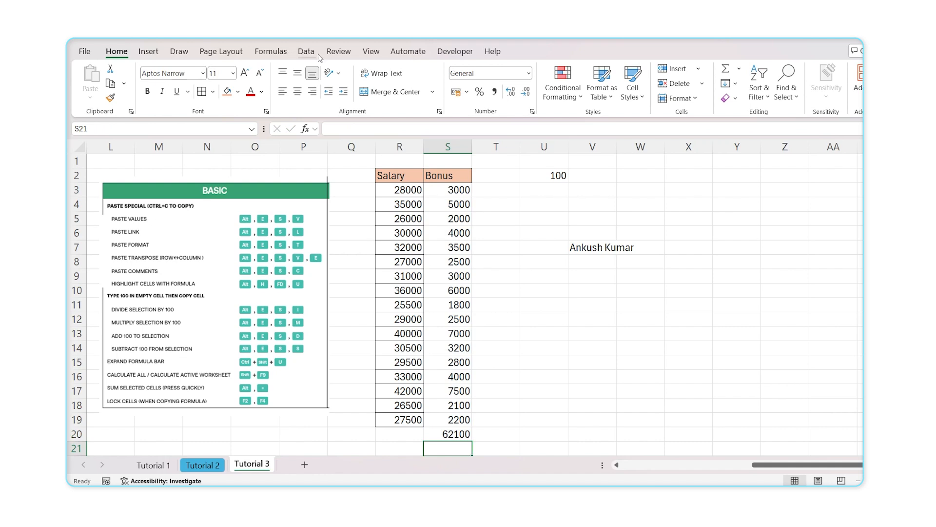
# Set the workbook Calculation Options to Manual on the Formulas tab
pyautogui.click(218, 53)
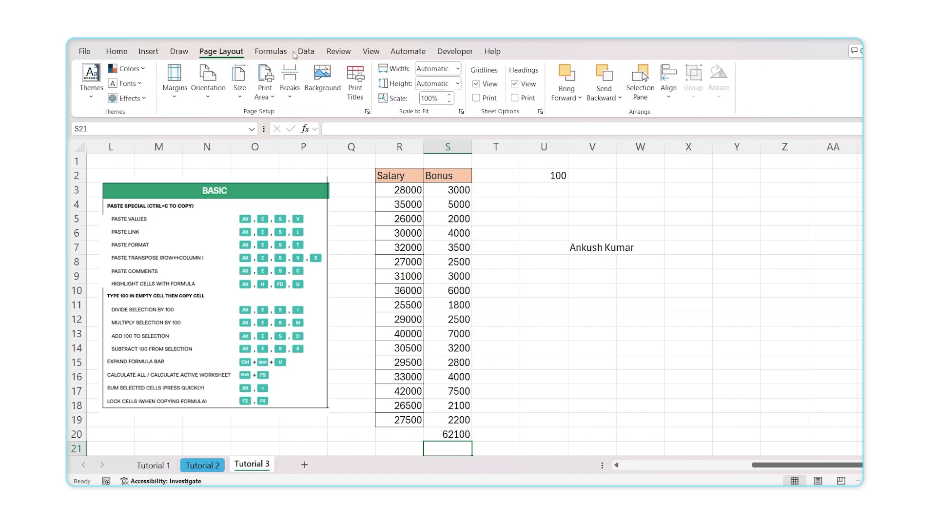
pyautogui.click(300, 54)
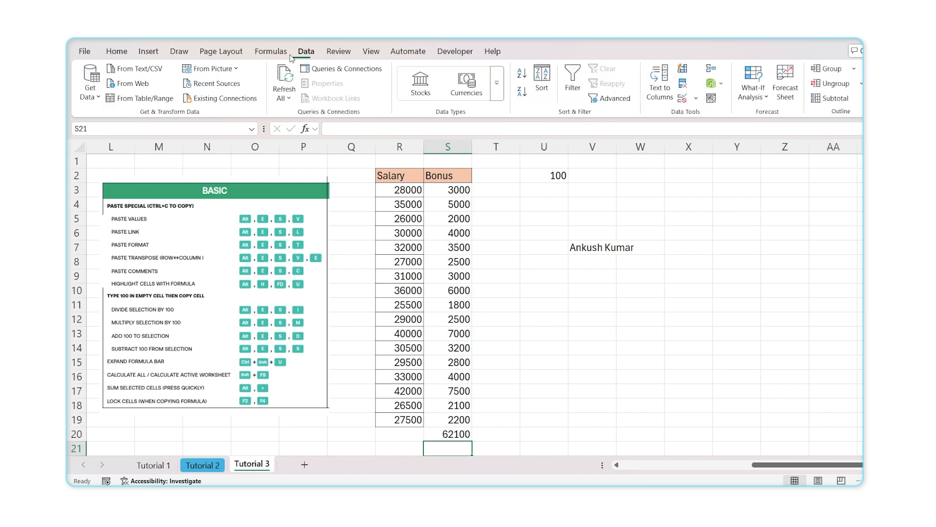
pyautogui.click(271, 52)
pyautogui.click(751, 98)
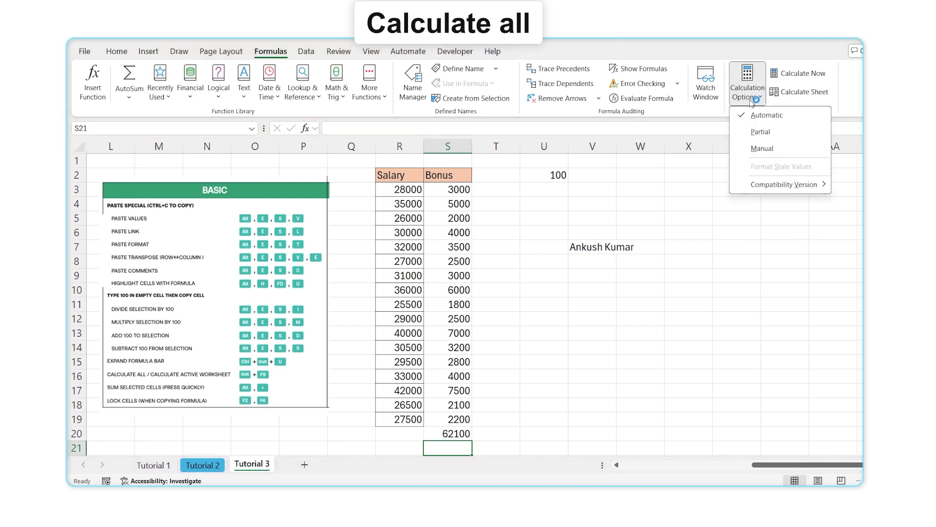
pyautogui.click(762, 149)
# Enter test Bonus values (43, 434, 34…) from S7 downward, then Shift+F9 recalculates S20 to 45179
pyautogui.click(600, 347)
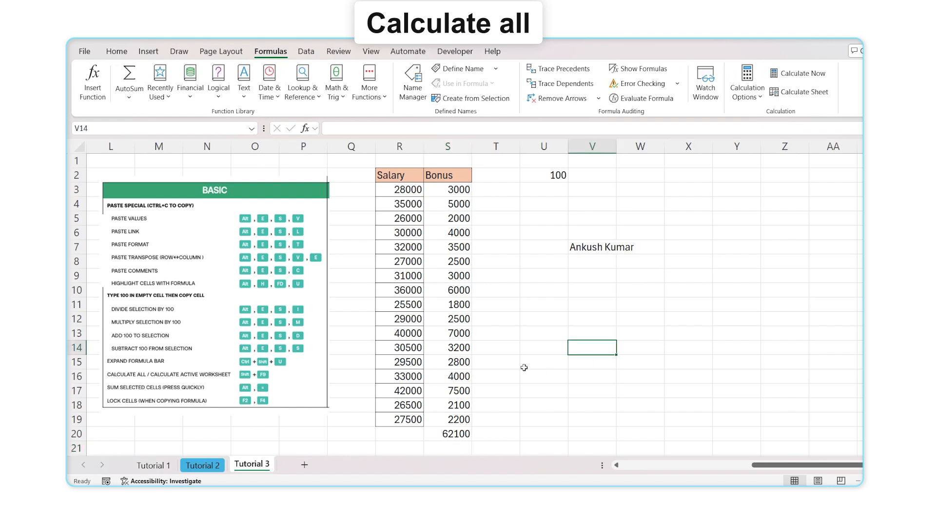
pyautogui.click(457, 249)
pyautogui.write('43')
pyautogui.press('Return')
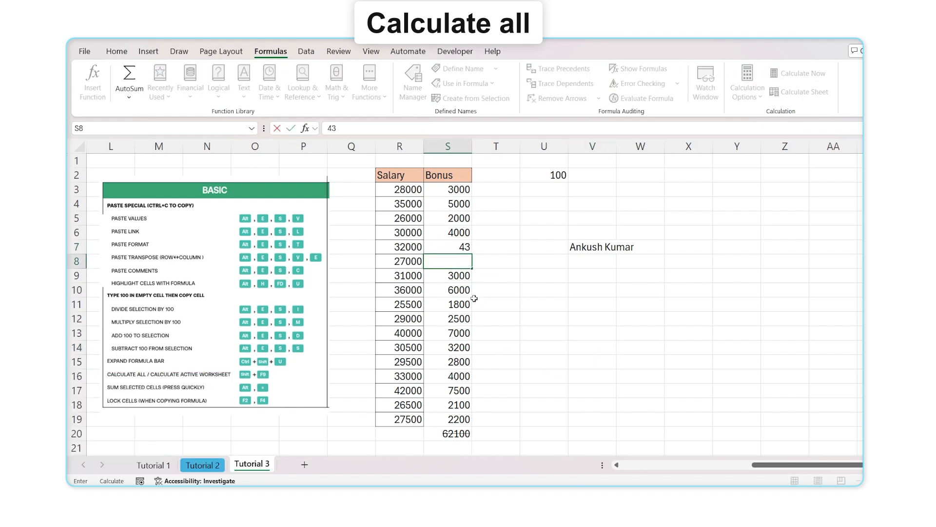
pyautogui.write('434')
pyautogui.press('Return')
pyautogui.write('34')
pyautogui.press('Return')
pyautogui.write('34')
pyautogui.press('Return')
pyautogui.press('Return')
pyautogui.write('34')
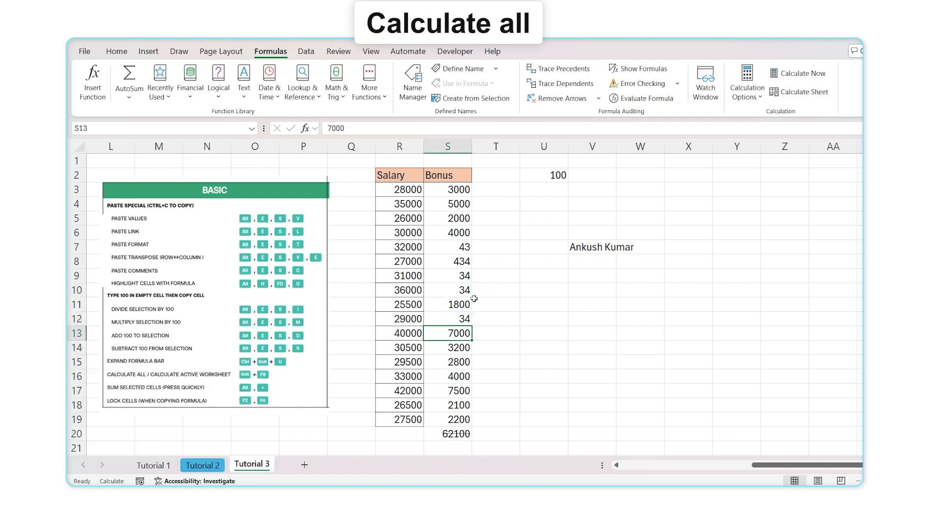
pyautogui.click(450, 429)
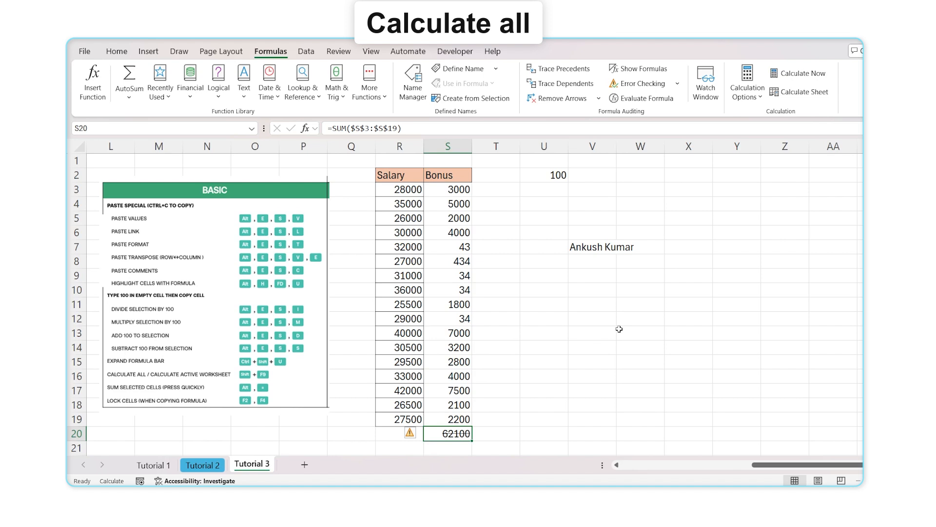
pyautogui.hotkey('shift', 'F9')
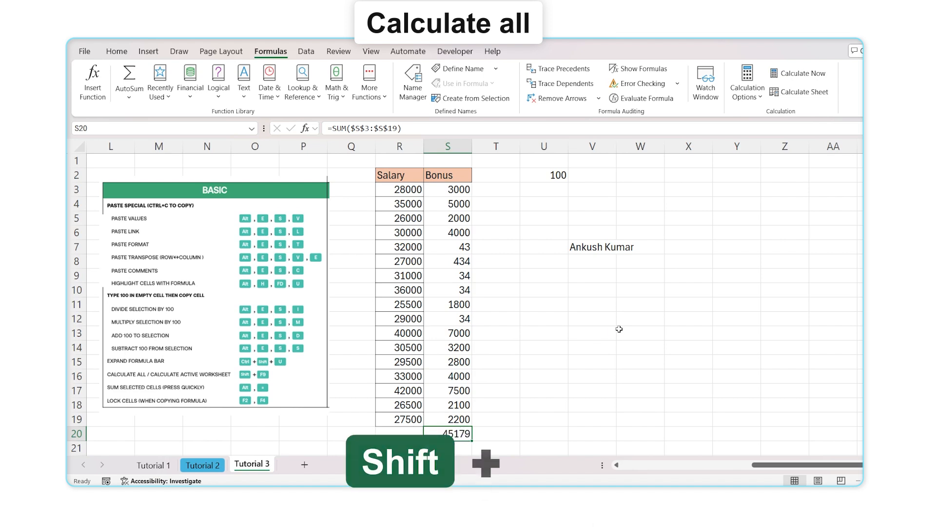